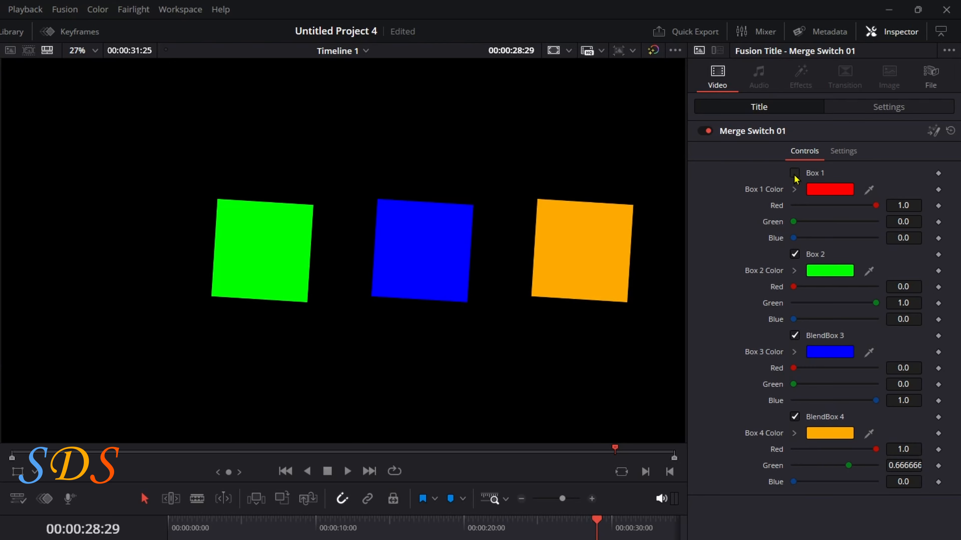
Toggle the Box 1 to Box 4 checkboxes of the Merge Switch 01 title to test each square's visibility.
{"action": "left_click", "coordinate": [794, 174]}
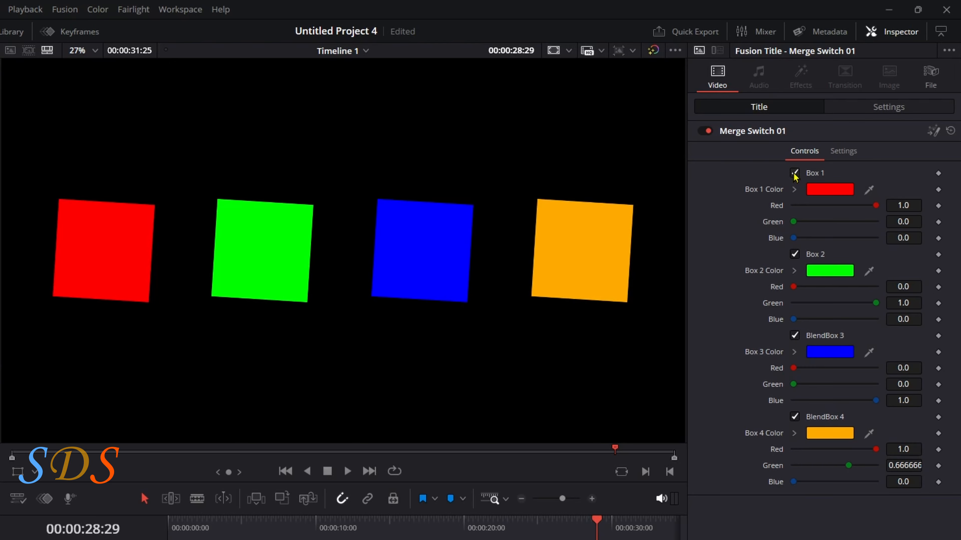
{"action": "left_click", "coordinate": [794, 254]}
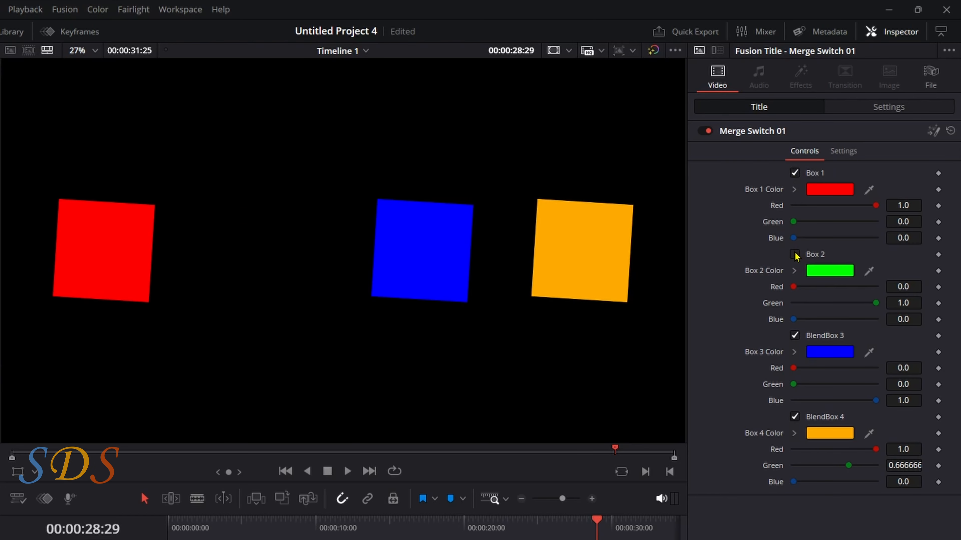
{"action": "left_click", "coordinate": [795, 254]}
{"action": "left_click", "coordinate": [794, 335]}
{"action": "left_click", "coordinate": [795, 335]}
{"action": "left_click", "coordinate": [795, 417]}
{"action": "left_click", "coordinate": [794, 416]}
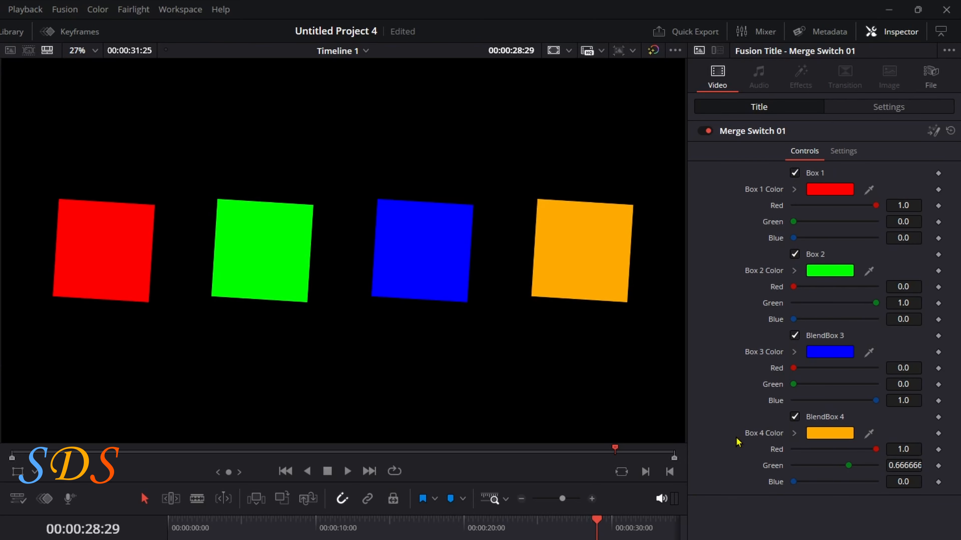
Open the title's composition on the Fusion page and bring up the On-Screen Keyboard over the node area.
{"action": "left_click_drag", "start_coordinate": [418, 522], "coordinate": [355, 532]}
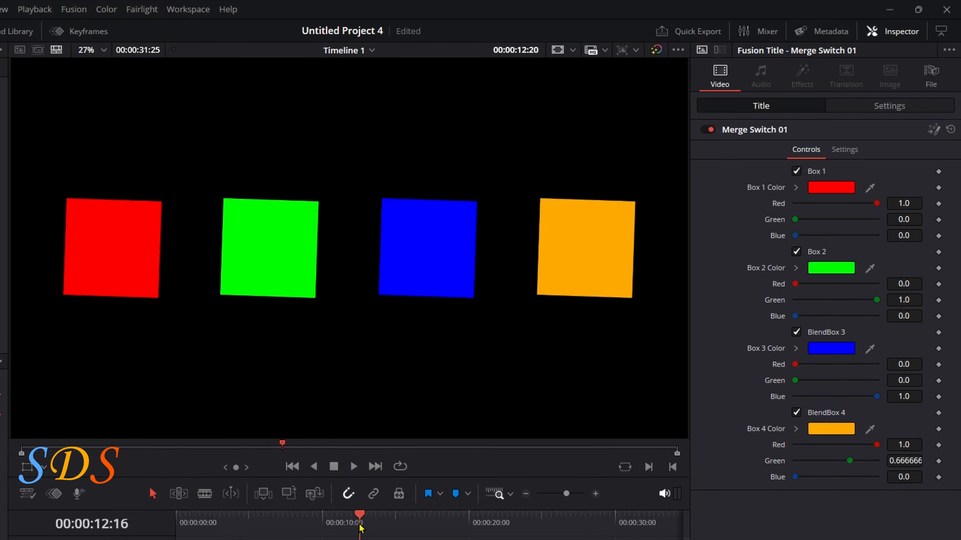
{"action": "left_click", "coordinate": [480, 505]}
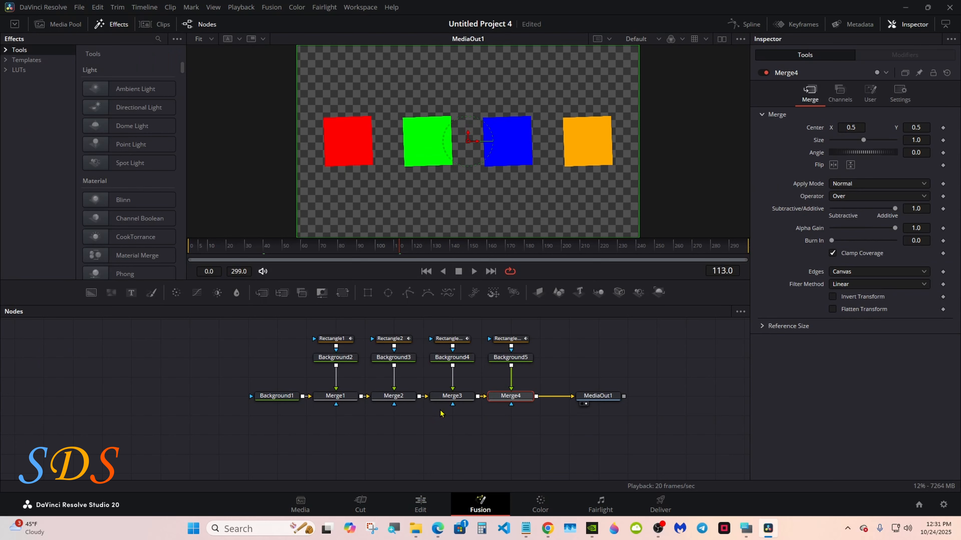
{"action": "left_click", "coordinate": [746, 529]}
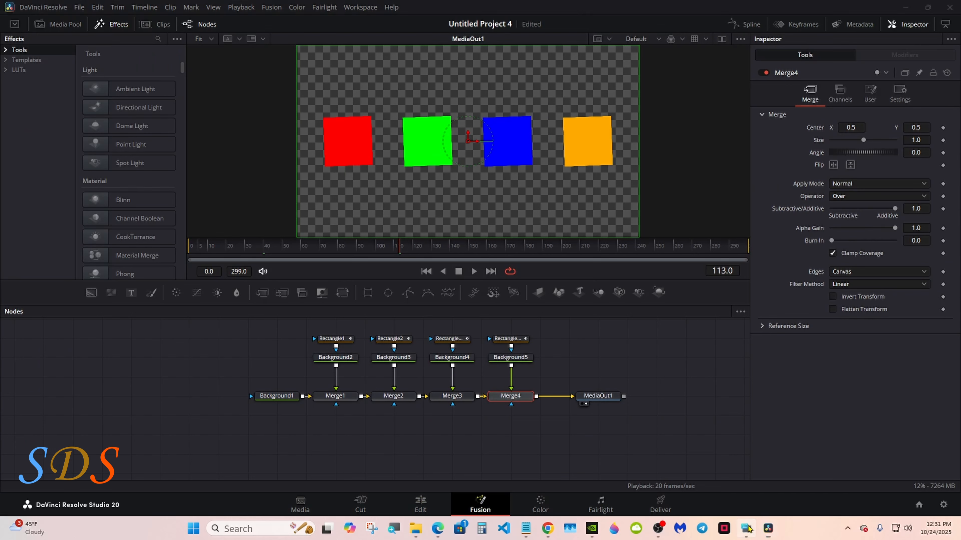
{"action": "left_click_drag", "start_coordinate": [625, 402], "coordinate": [757, 359]}
{"action": "left_click", "coordinate": [659, 434]}
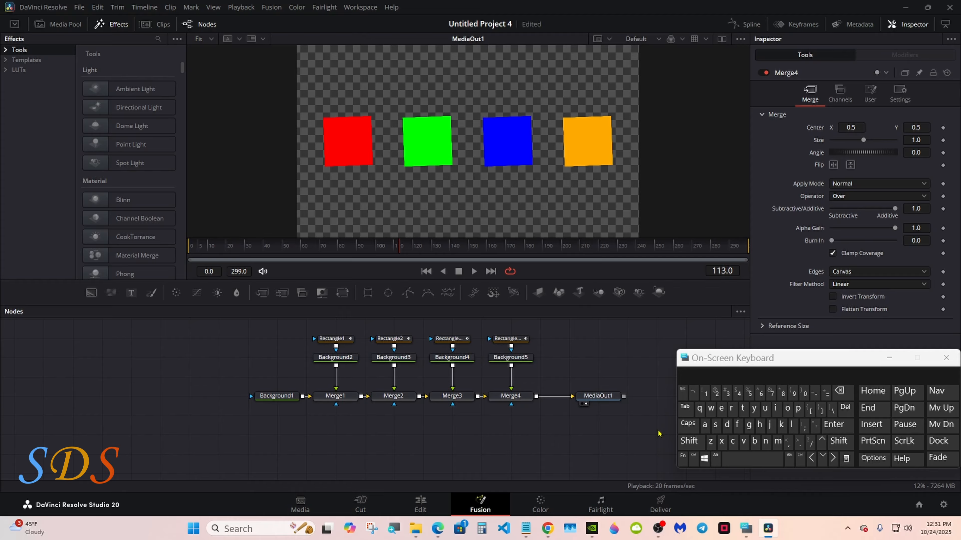
{"action": "left_click_drag", "start_coordinate": [742, 386], "coordinate": [603, 418]}
Edit the Blend control of the Merge1 node and name it Box 1.
{"action": "left_click", "coordinate": [348, 398]}
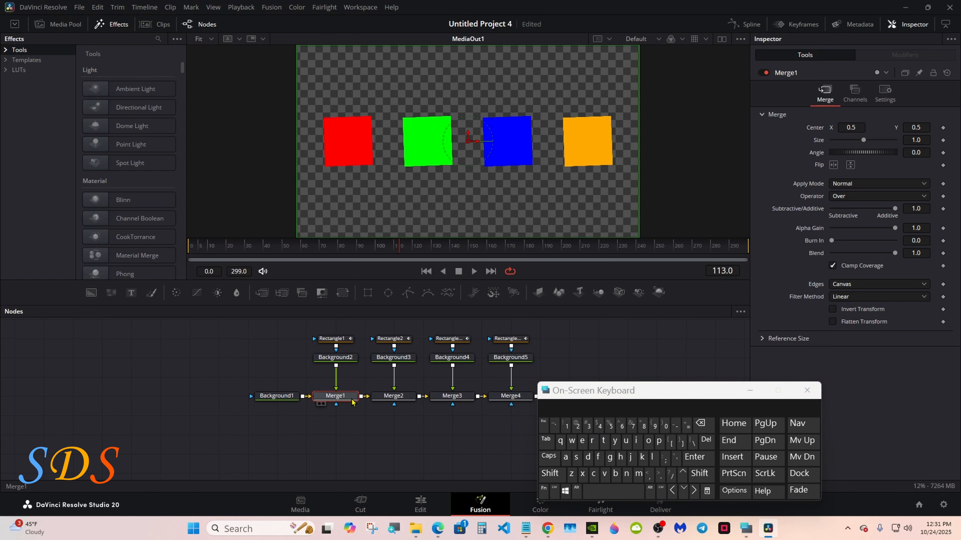
{"action": "left_click_drag", "start_coordinate": [655, 394], "coordinate": [585, 397]}
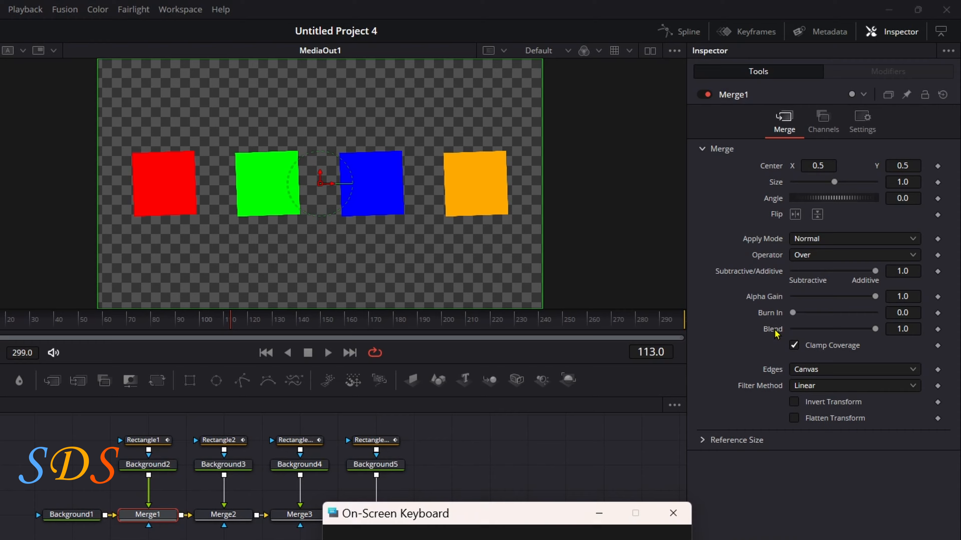
{"action": "right_click", "coordinate": [791, 297]}
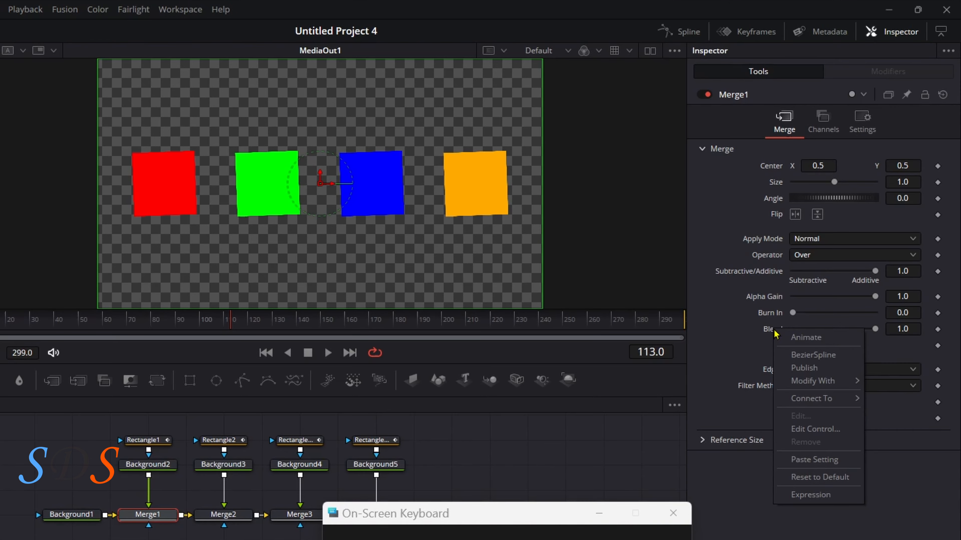
{"action": "left_click", "coordinate": [801, 429]}
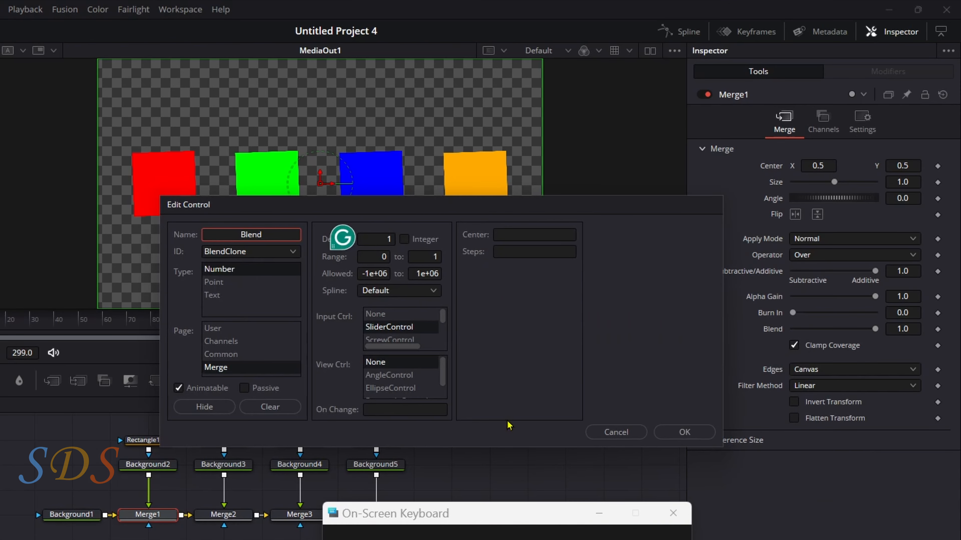
{"action": "type", "text": "B"}
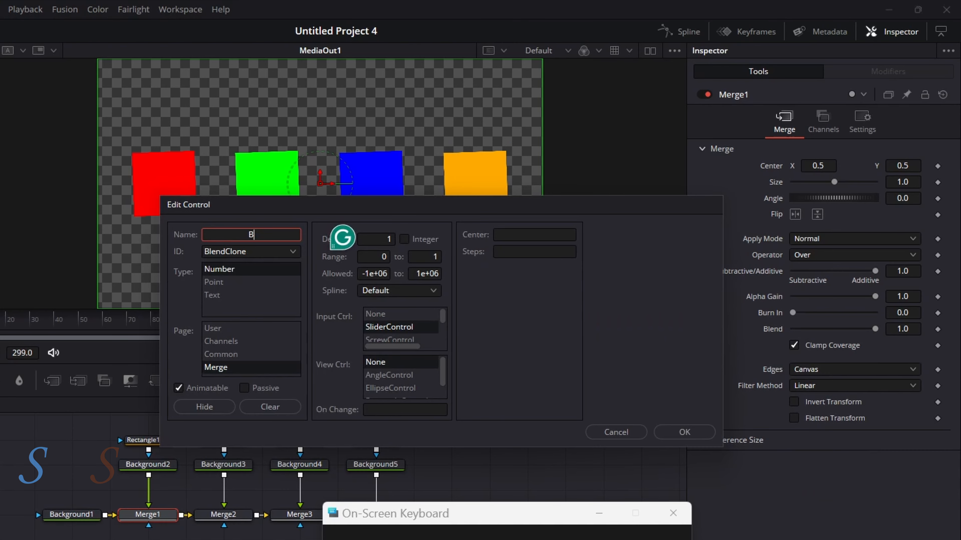
{"action": "type", "text": "o"}
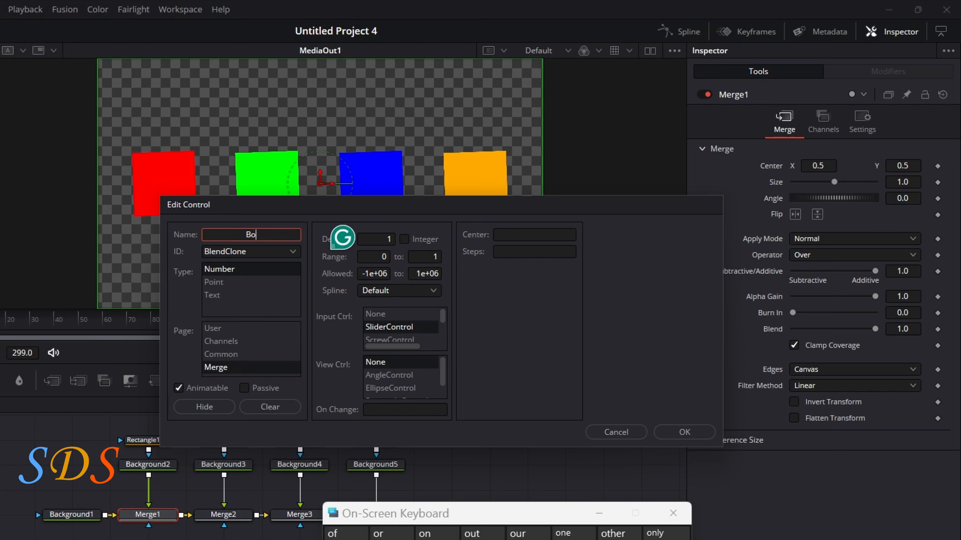
{"action": "type", "text": "x 1"}
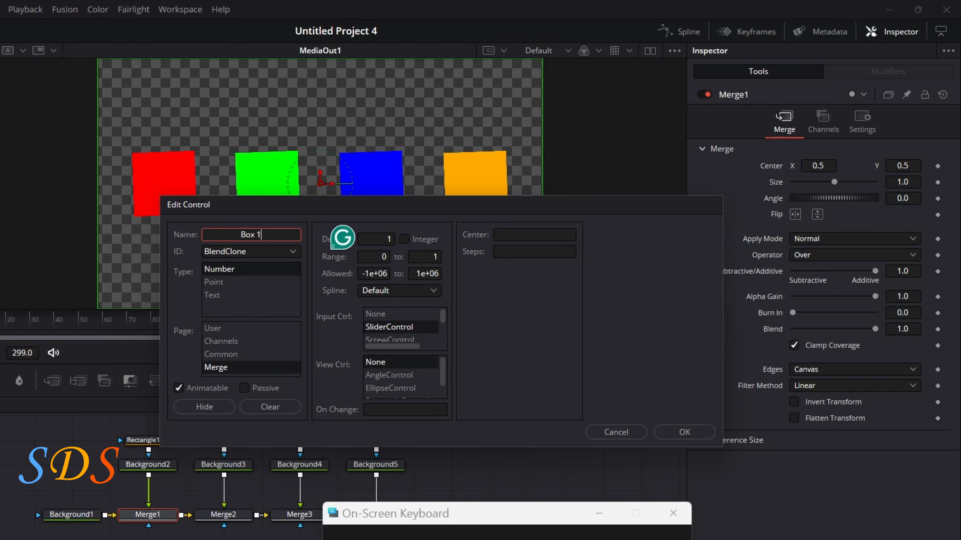
Place the Box 1 control on the User page, make it a CheckboxControl, and apply the changes.
{"action": "left_click", "coordinate": [271, 331]}
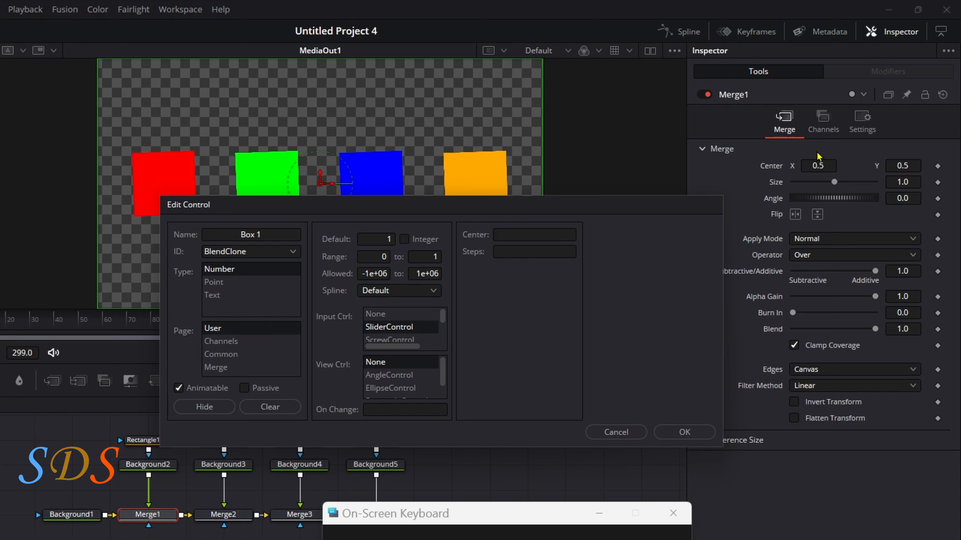
{"action": "left_click_drag", "start_coordinate": [444, 315], "coordinate": [445, 323]}
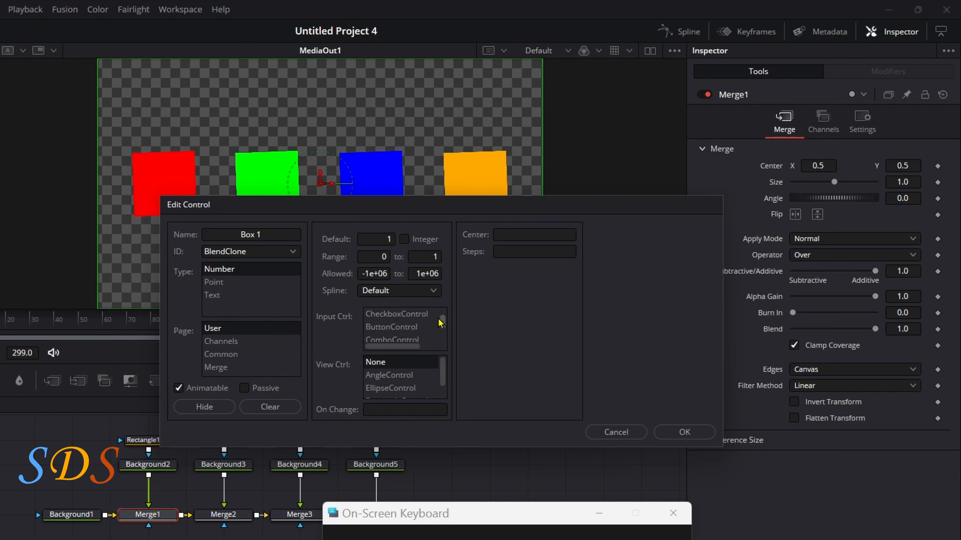
{"action": "left_click", "coordinate": [421, 317]}
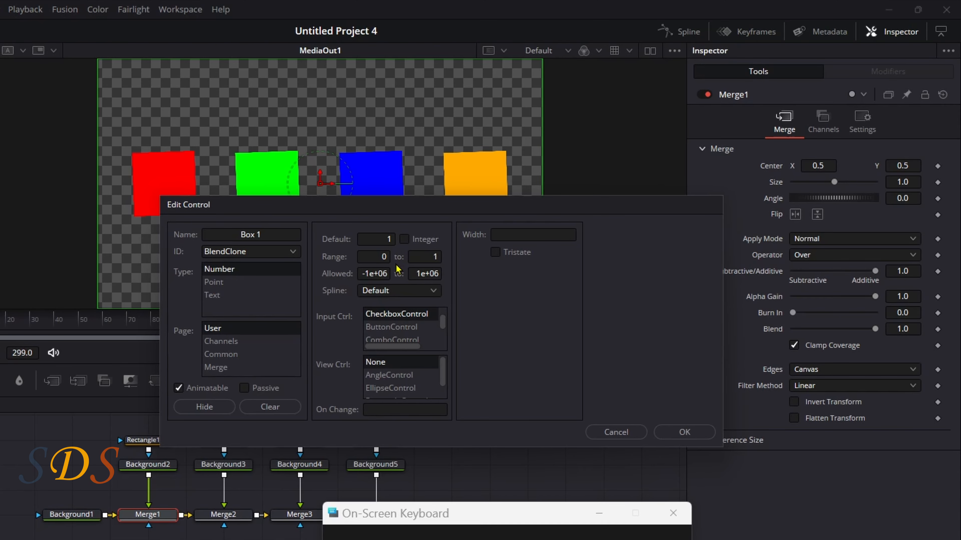
{"action": "left_click", "coordinate": [684, 432]}
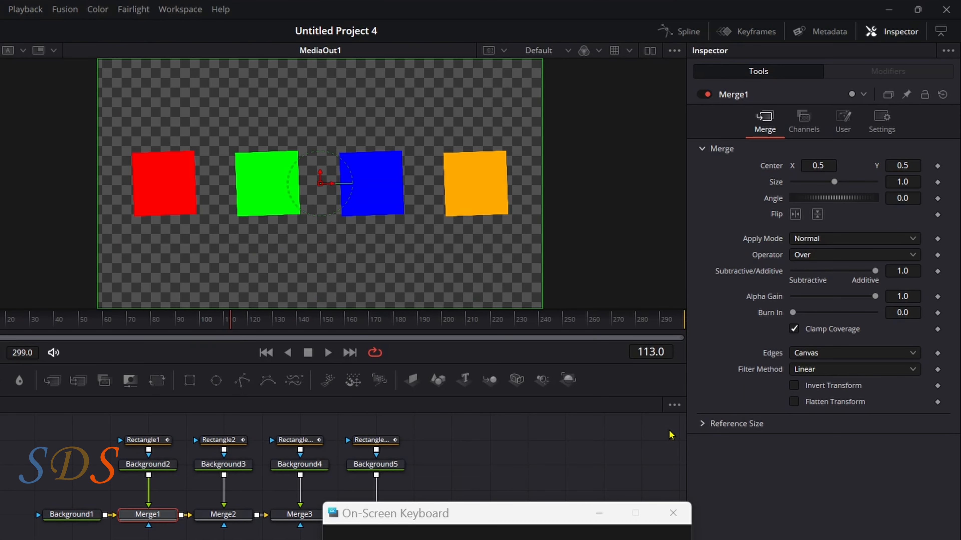
Show Merge1's user controls and toggle the Box 1 checkbox off and on to test it.
{"action": "left_click", "coordinate": [842, 121]}
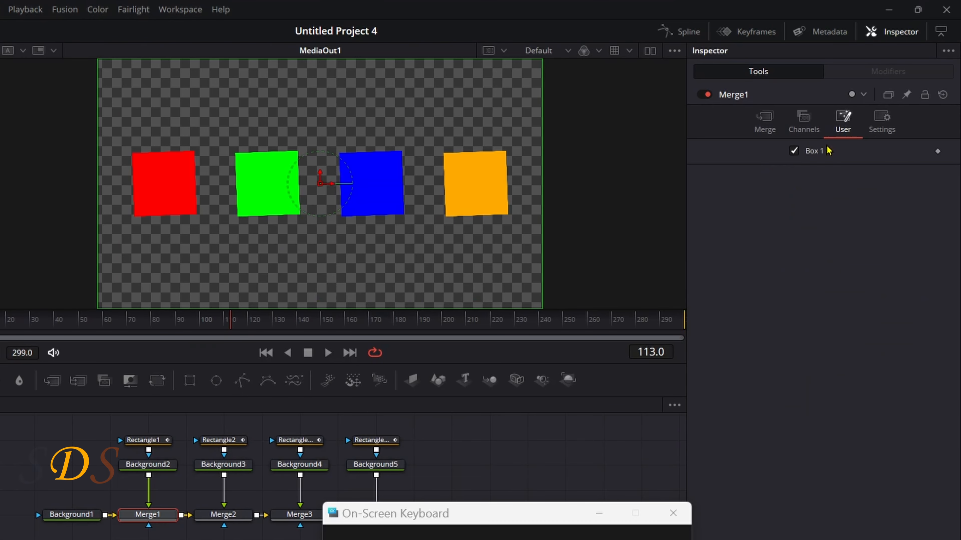
{"action": "left_click", "coordinate": [796, 156]}
{"action": "left_click", "coordinate": [795, 156]}
Edit the Blend control of the Merge2 node and name it Box 2.
{"action": "left_click", "coordinate": [213, 521]}
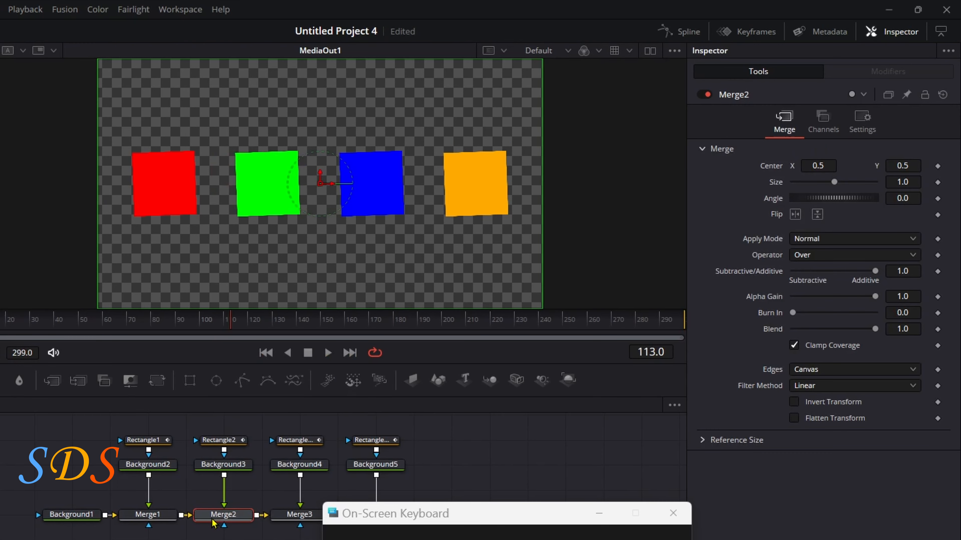
{"action": "right_click", "coordinate": [771, 332]}
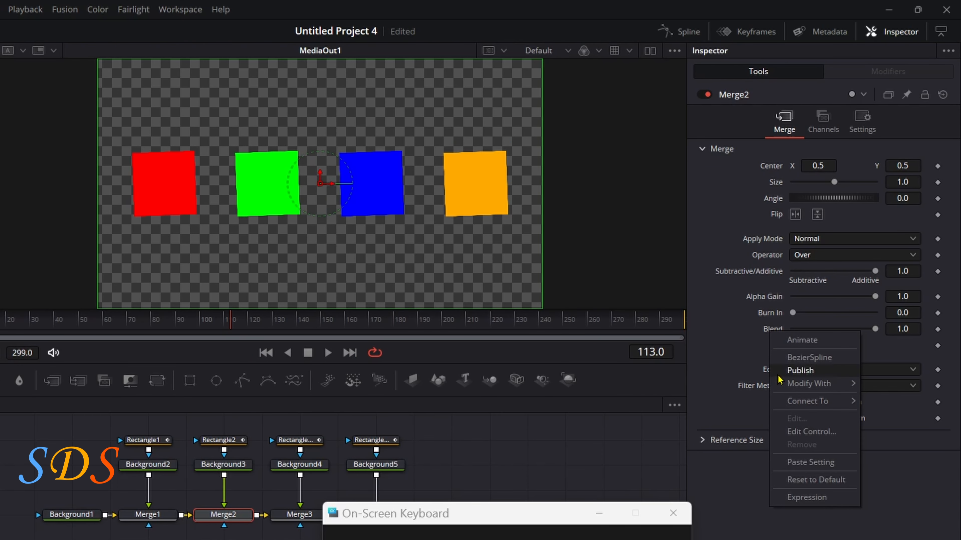
{"action": "left_click", "coordinate": [796, 433]}
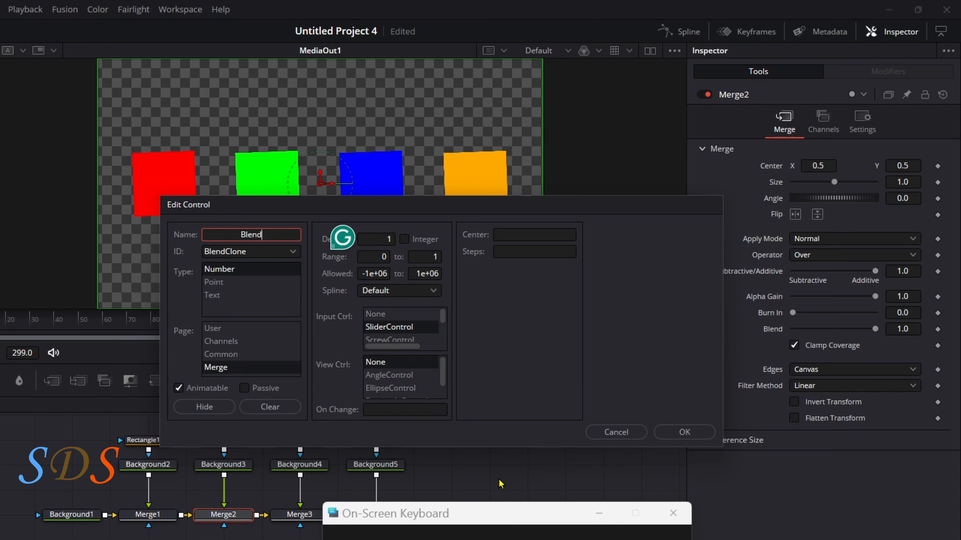
{"action": "key", "text": "BackSpace"}
{"action": "key", "text": "BackSpace"}
{"action": "key", "text": "BackSpace"}
{"action": "key", "text": "BackSpace"}
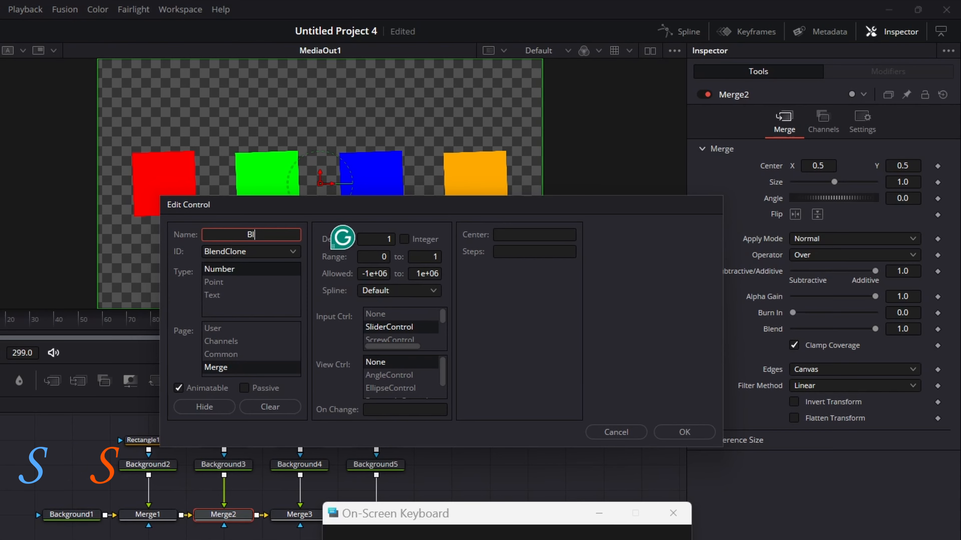
{"action": "type", "text": "ox 2"}
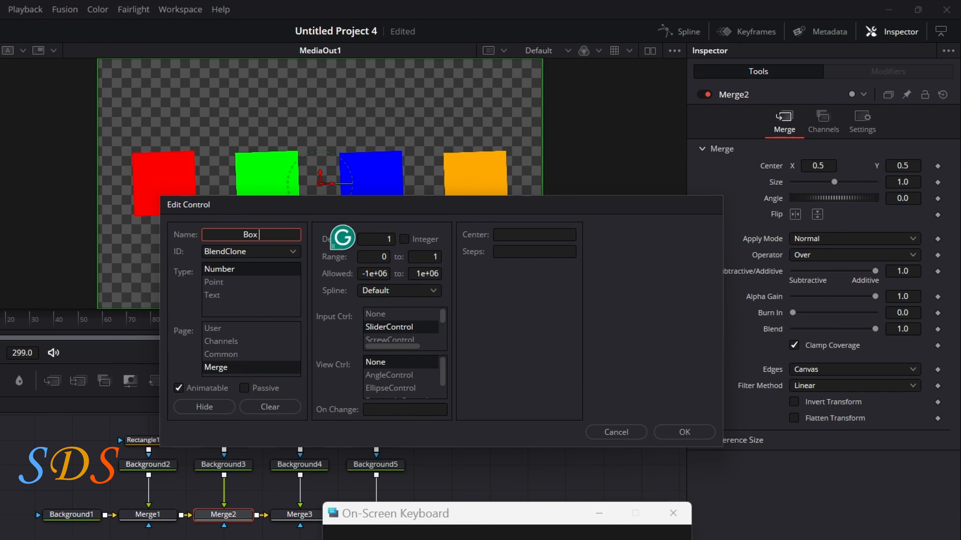
Place the Box 2 control on the User page, make it a CheckboxControl, and apply the changes.
{"action": "left_click", "coordinate": [289, 329]}
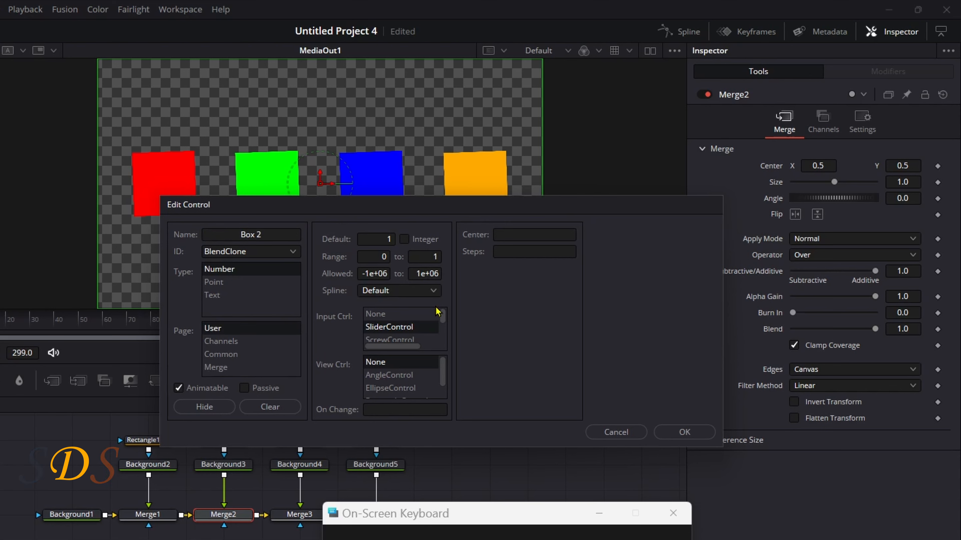
{"action": "scroll", "coordinate": [443, 326], "scroll_direction": "down", "scroll_amount": 2}
{"action": "left_click", "coordinate": [426, 317]}
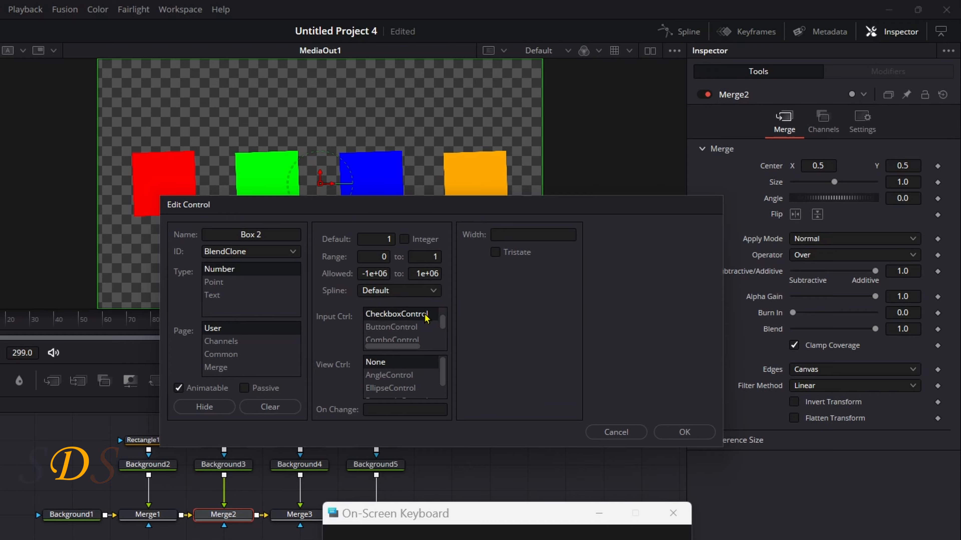
{"action": "left_click", "coordinate": [672, 431]}
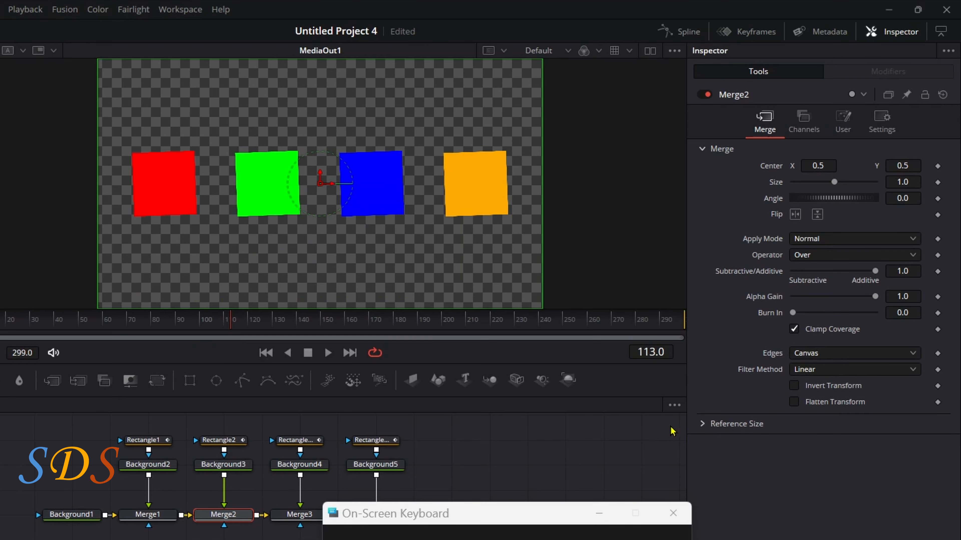
Show Merge2's user controls and toggle the Box 2 checkbox off and on to test it.
{"action": "left_click", "coordinate": [841, 124]}
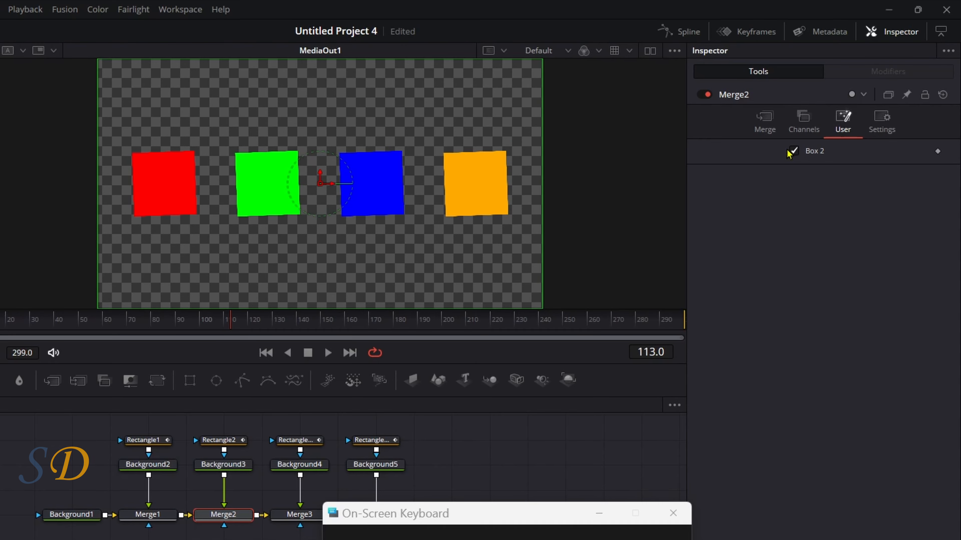
{"action": "left_click", "coordinate": [794, 151]}
{"action": "left_click", "coordinate": [793, 150]}
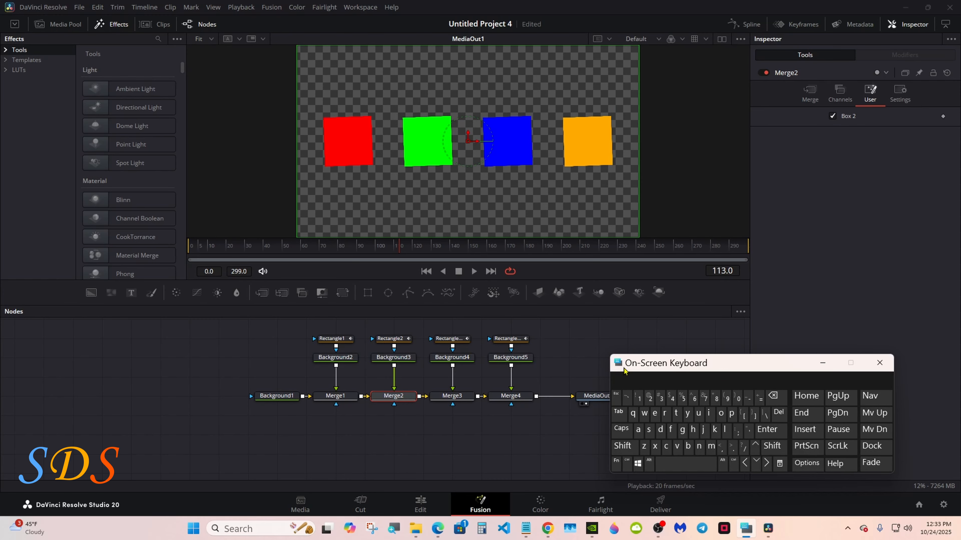
Rename the Merge1 node as Box_1.
{"action": "left_click", "coordinate": [346, 399]}
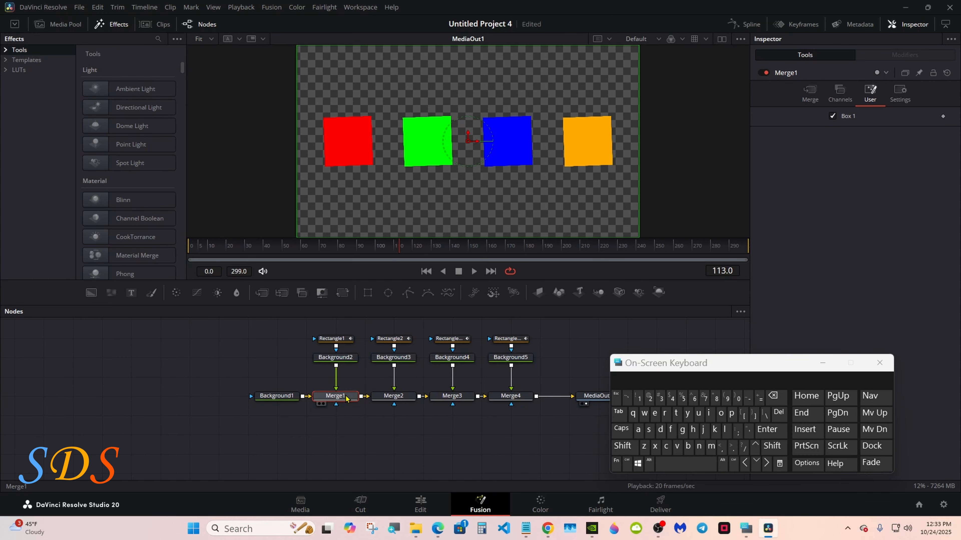
{"action": "right_click", "coordinate": [346, 397]}
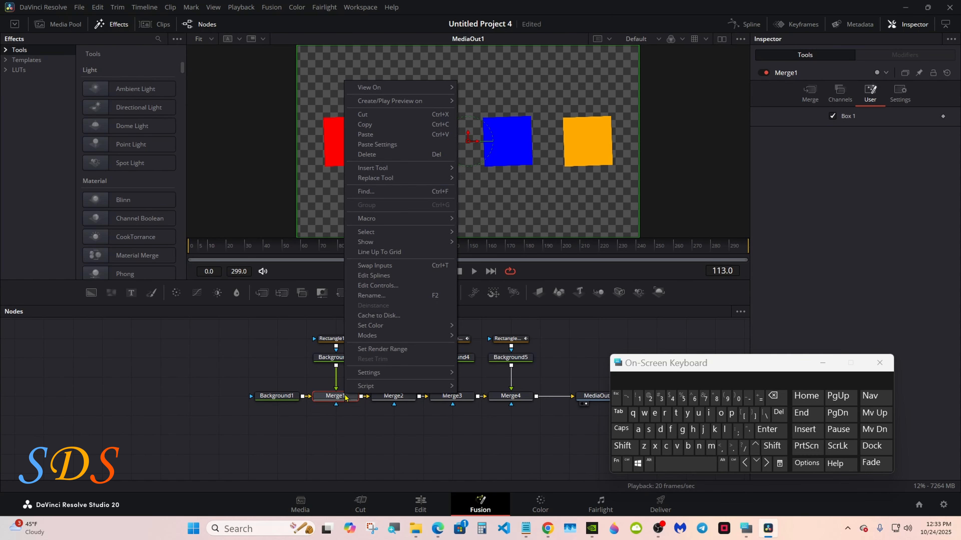
{"action": "left_click", "coordinate": [382, 296]}
{"action": "left_click", "coordinate": [623, 446]}
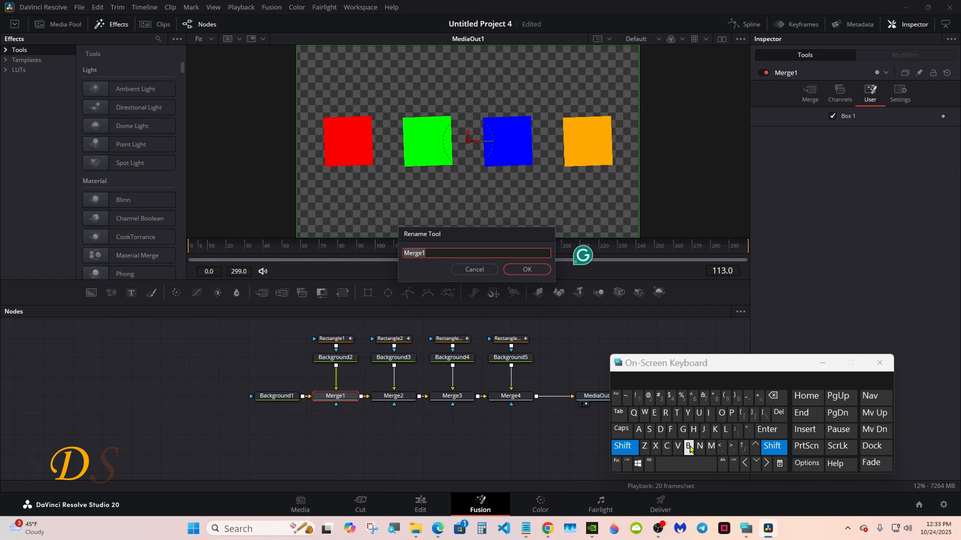
{"action": "left_click", "coordinate": [688, 446]}
{"action": "left_click", "coordinate": [721, 414]}
{"action": "left_click", "coordinate": [654, 446]}
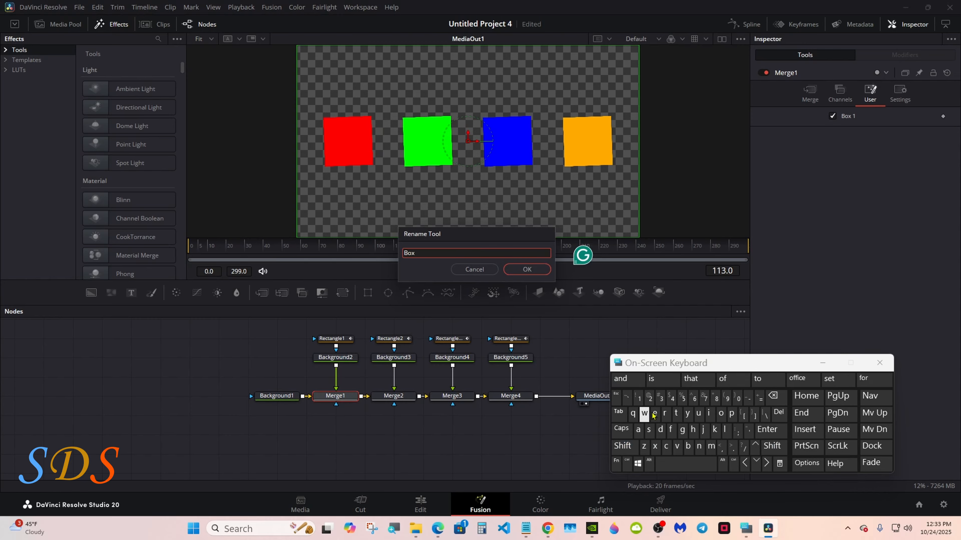
{"action": "left_click", "coordinate": [771, 445]}
{"action": "left_click", "coordinate": [748, 396]}
{"action": "left_click", "coordinate": [639, 395]}
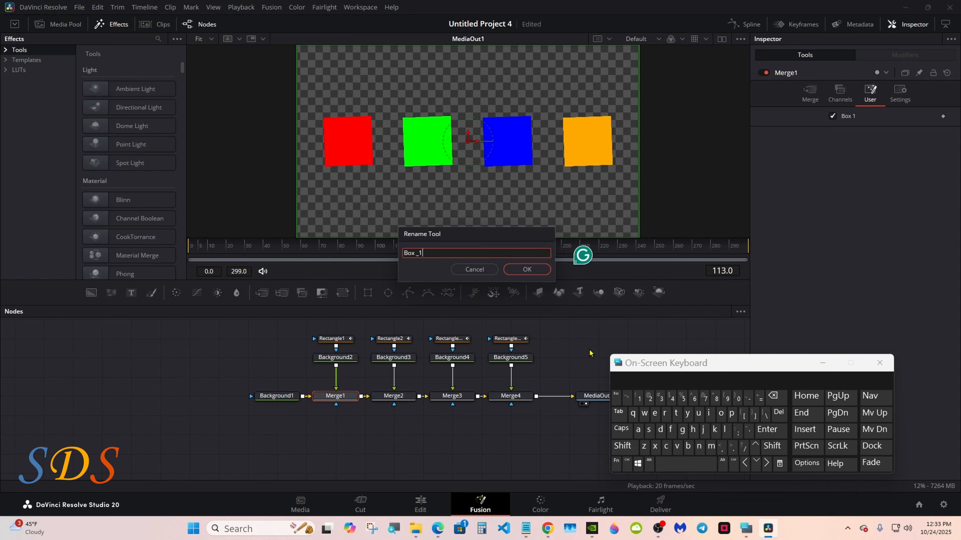
{"action": "left_click", "coordinate": [525, 269]}
Rename the Merge2 node as Box_2.
{"action": "right_click", "coordinate": [399, 397]}
{"action": "left_click", "coordinate": [439, 296]}
{"action": "left_click", "coordinate": [622, 446]}
{"action": "left_click", "coordinate": [687, 445]}
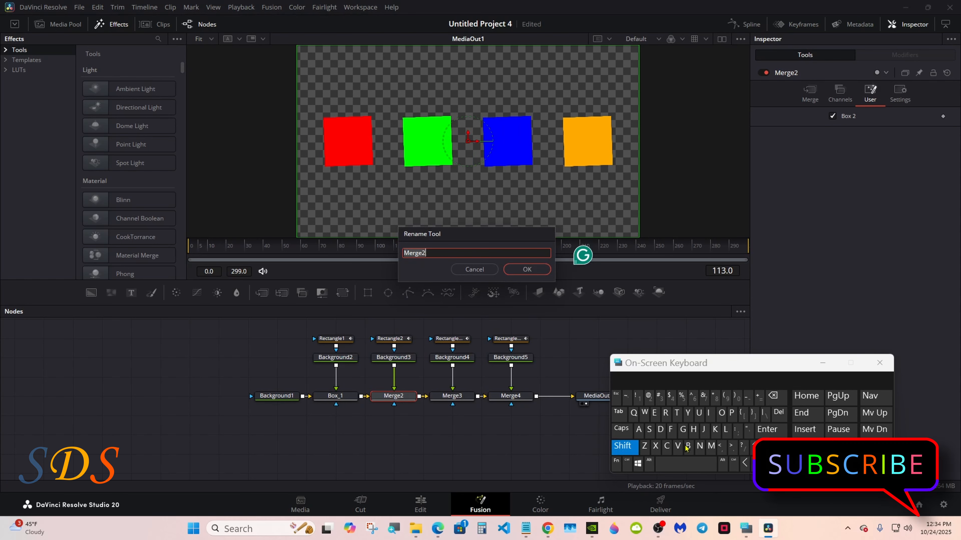
{"action": "left_click", "coordinate": [720, 413]}
{"action": "left_click", "coordinate": [656, 447]}
{"action": "left_click", "coordinate": [622, 445]}
{"action": "left_click", "coordinate": [747, 395]}
{"action": "left_click", "coordinate": [649, 395]}
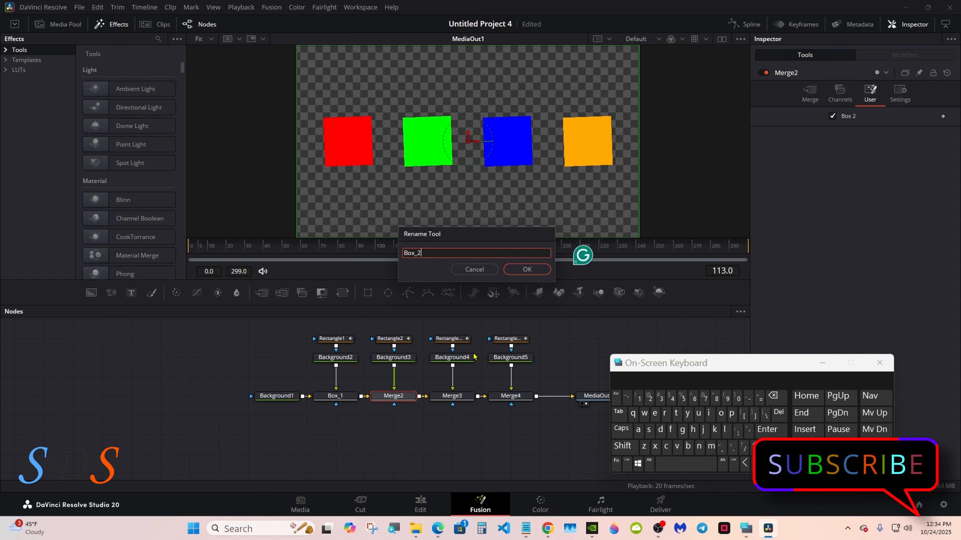
{"action": "left_click", "coordinate": [527, 269]}
Rename the Merge3 node as box_4.
{"action": "left_click", "coordinate": [454, 397]}
{"action": "right_click", "coordinate": [457, 401]}
{"action": "left_click", "coordinate": [496, 302]}
{"action": "left_click", "coordinate": [688, 446]}
{"action": "left_click", "coordinate": [720, 413]}
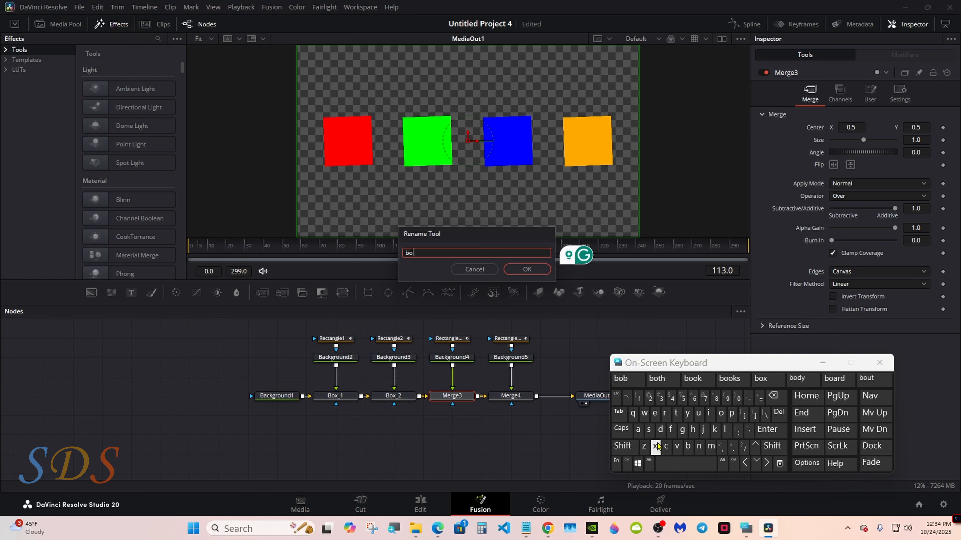
{"action": "left_click", "coordinate": [656, 447]}
{"action": "left_click", "coordinate": [622, 446]}
{"action": "left_click", "coordinate": [748, 396]}
{"action": "left_click", "coordinate": [672, 396]}
{"action": "left_click", "coordinate": [527, 268]}
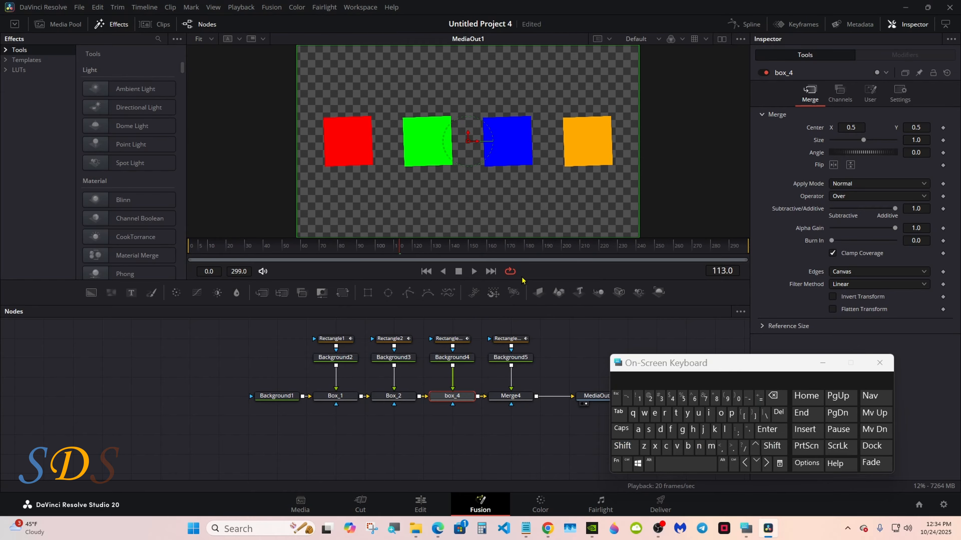
Correct the name of the blue box's merge node to box_3.
{"action": "right_click", "coordinate": [458, 400]}
{"action": "left_click", "coordinate": [485, 297]}
{"action": "left_click", "coordinate": [772, 396]}
{"action": "left_click", "coordinate": [660, 396]}
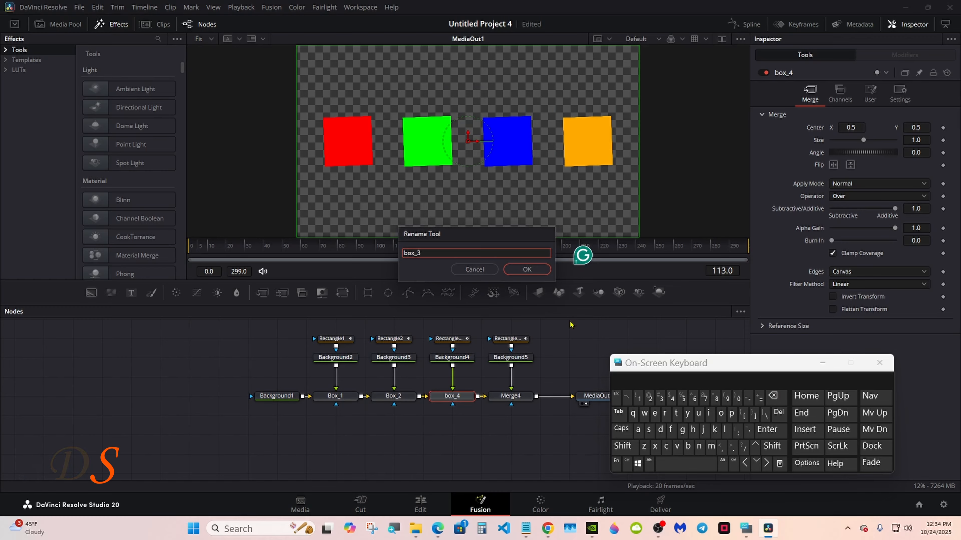
{"action": "left_click", "coordinate": [527, 269]}
Rename the Merge4 node as Box_4.
{"action": "right_click", "coordinate": [518, 396]}
{"action": "left_click", "coordinate": [549, 296]}
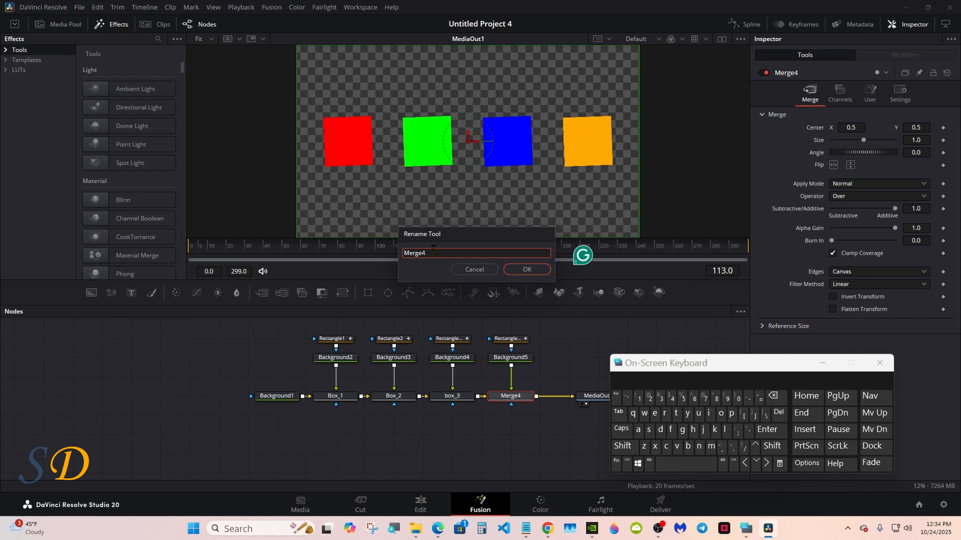
{"action": "left_click", "coordinate": [773, 396]}
{"action": "left_click", "coordinate": [623, 446]}
{"action": "left_click", "coordinate": [688, 446]}
{"action": "left_click", "coordinate": [721, 412]}
{"action": "left_click", "coordinate": [655, 446]}
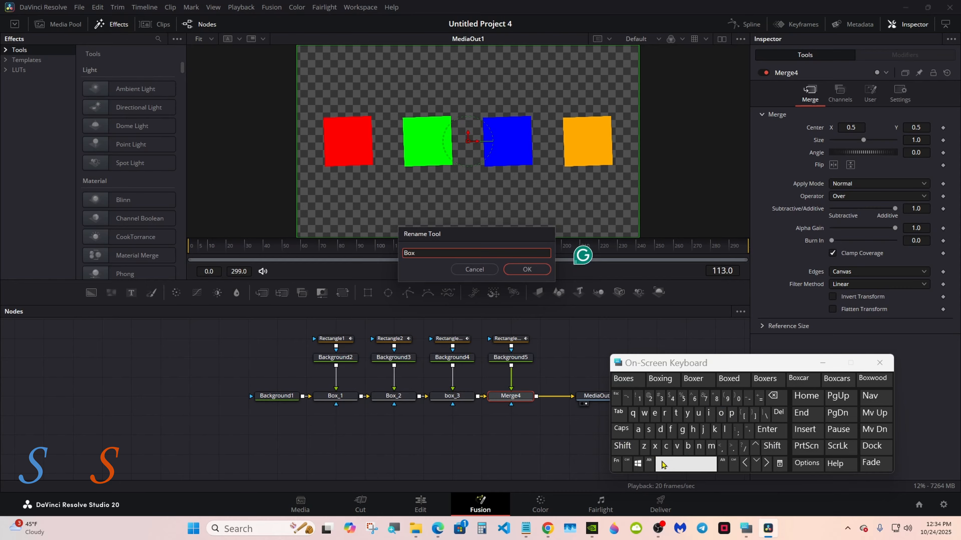
{"action": "left_click", "coordinate": [769, 448]}
{"action": "left_click", "coordinate": [748, 396]}
{"action": "left_click", "coordinate": [671, 395]}
{"action": "left_click", "coordinate": [527, 269]}
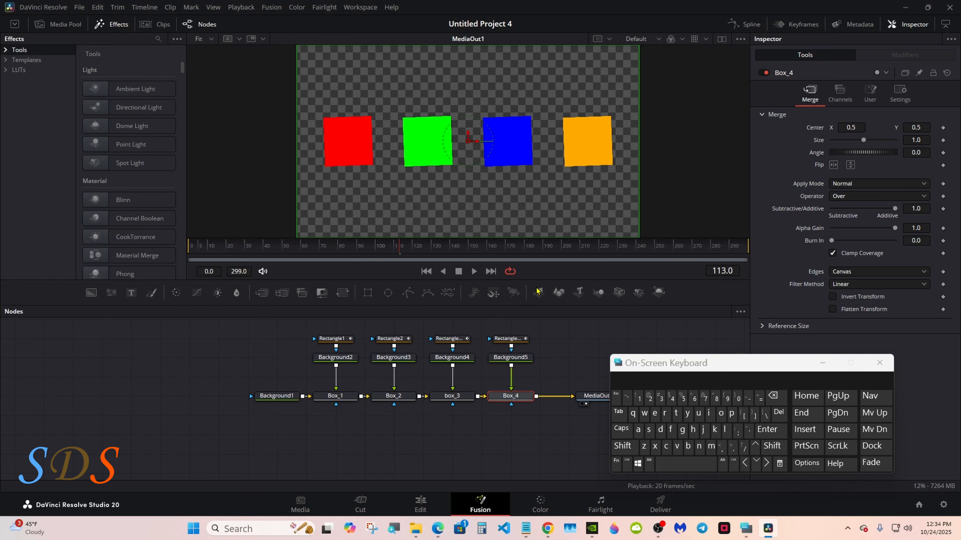
Select the merge and background nodes in pairs, from Box_1 and Background2 through Box_4 and Background5, to set their macro order.
{"action": "left_click", "coordinate": [510, 420]}
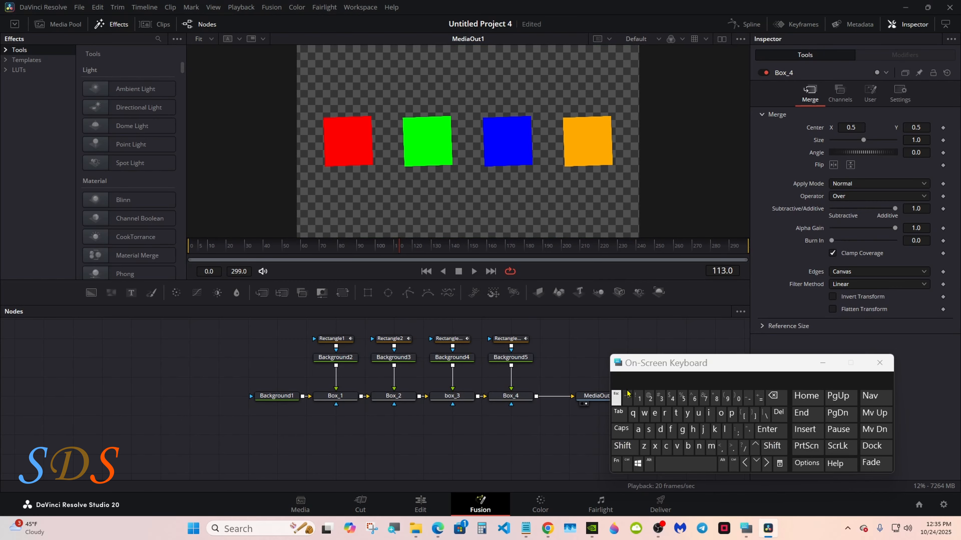
{"action": "left_click_drag", "start_coordinate": [672, 368], "coordinate": [780, 325]}
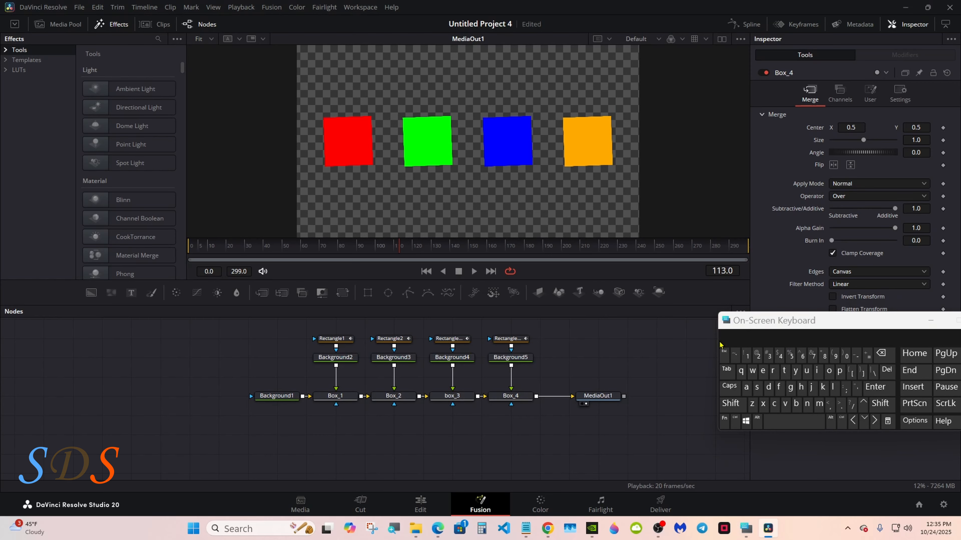
{"action": "left_click", "coordinate": [735, 421]}
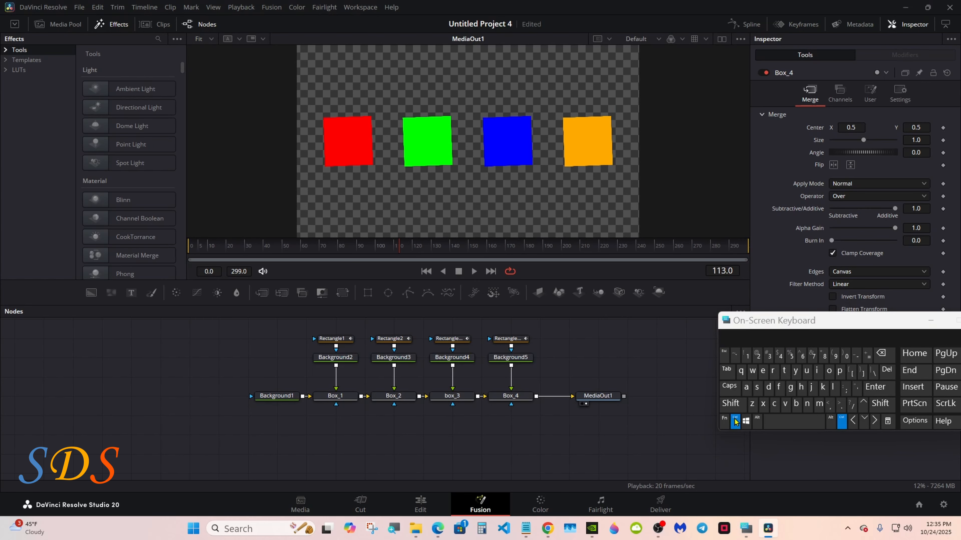
{"action": "left_click", "coordinate": [321, 404], "text": "ctrl"}
{"action": "left_click", "coordinate": [325, 362], "text": "ctrl"}
{"action": "left_click", "coordinate": [387, 398], "text": "ctrl"}
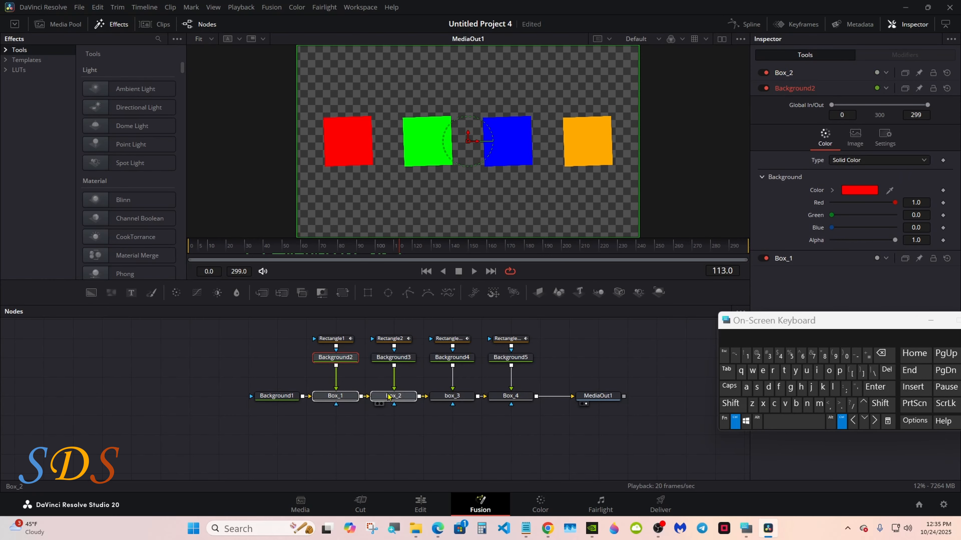
{"action": "left_click", "coordinate": [395, 364], "text": "ctrl"}
{"action": "left_click", "coordinate": [447, 404], "text": "ctrl"}
{"action": "left_click", "coordinate": [439, 364], "text": "ctrl"}
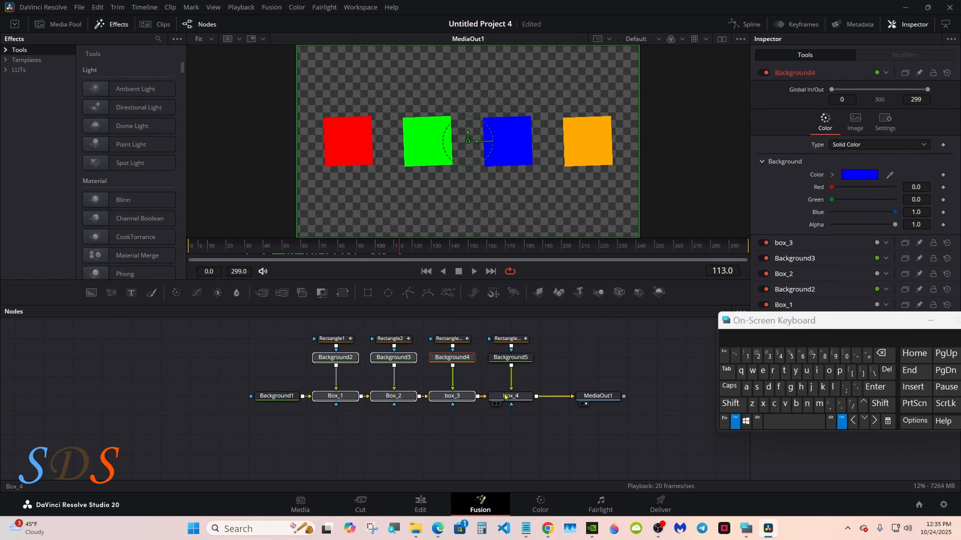
{"action": "left_click", "coordinate": [500, 399], "text": "ctrl"}
{"action": "left_click", "coordinate": [510, 363], "text": "ctrl"}
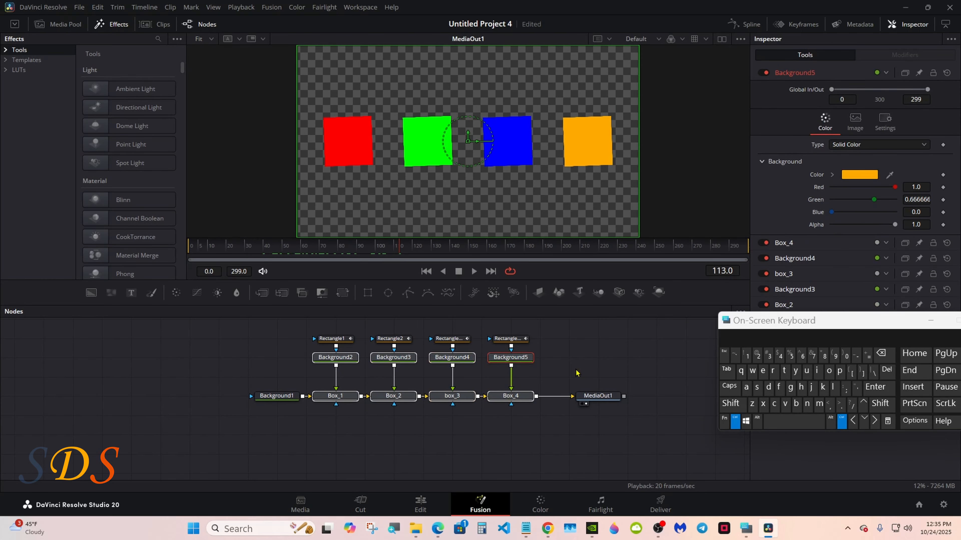
Add all remaining nodes except MediaOut1 to the selection and start creating a macro from them.
{"action": "left_click", "coordinate": [746, 388]}
{"action": "left_click", "coordinate": [734, 421]}
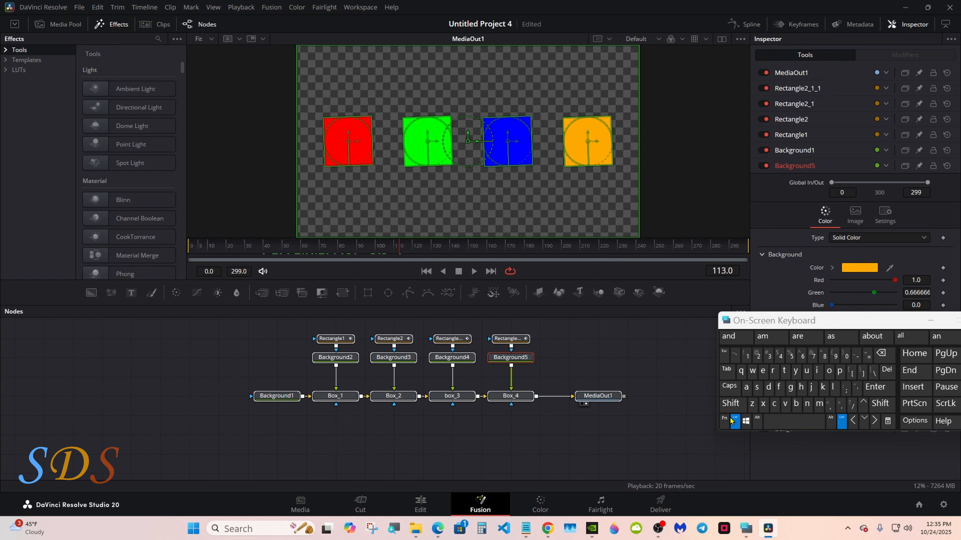
{"action": "left_click", "coordinate": [600, 401], "text": "ctrl"}
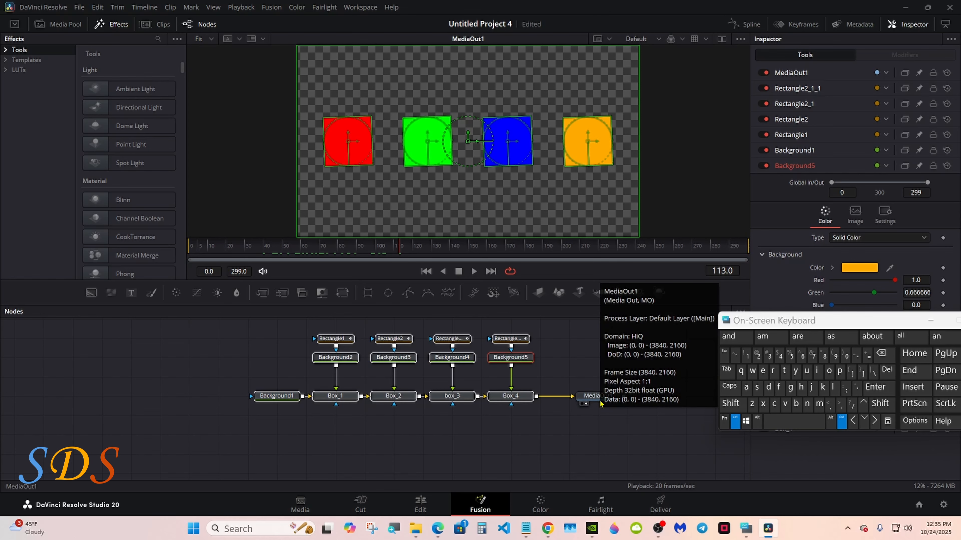
{"action": "right_click", "coordinate": [518, 362]}
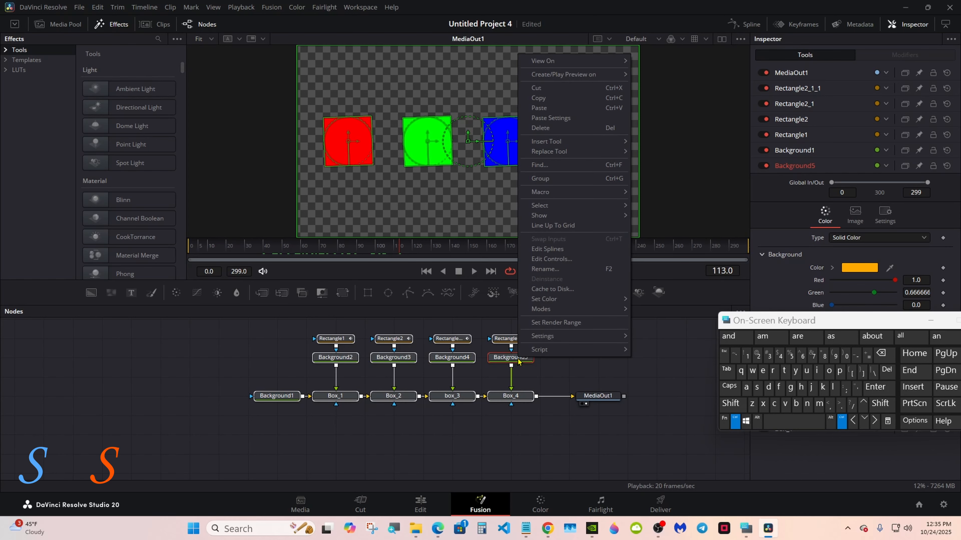
{"action": "mouse_move", "coordinate": [575, 192]}
{"action": "left_click", "coordinate": [662, 193]}
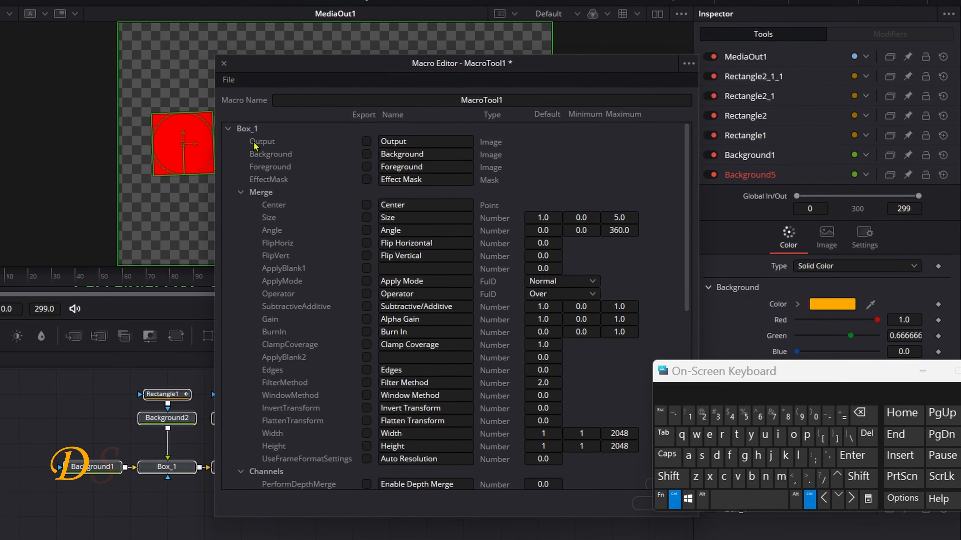
Export the Box 1 BlendClone user control of the Box_1 node in the macro and collapse its list.
{"action": "left_click_drag", "start_coordinate": [686, 373], "coordinate": [671, 380]}
{"action": "left_click_drag", "start_coordinate": [685, 205], "coordinate": [684, 210]}
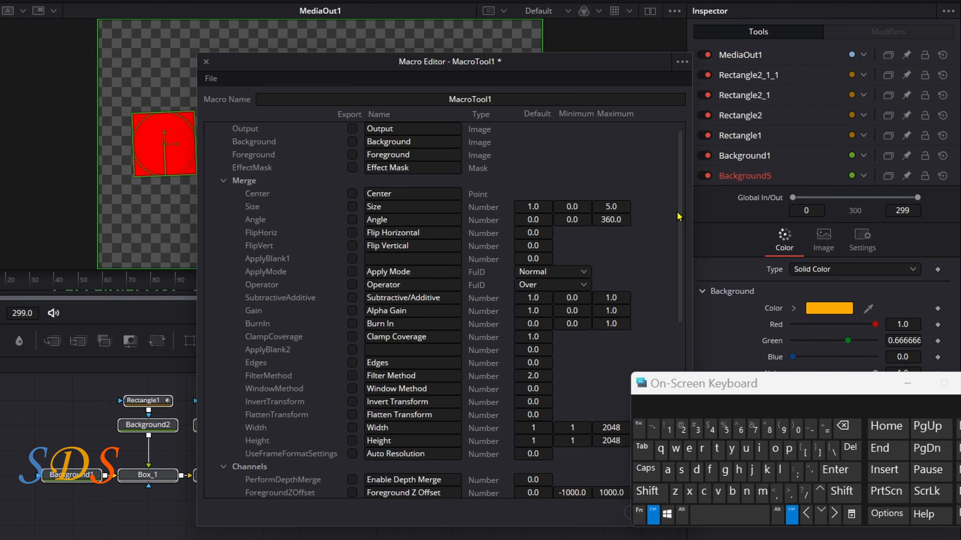
{"action": "scroll", "coordinate": [391, 443], "scroll_direction": "down", "scroll_amount": 5}
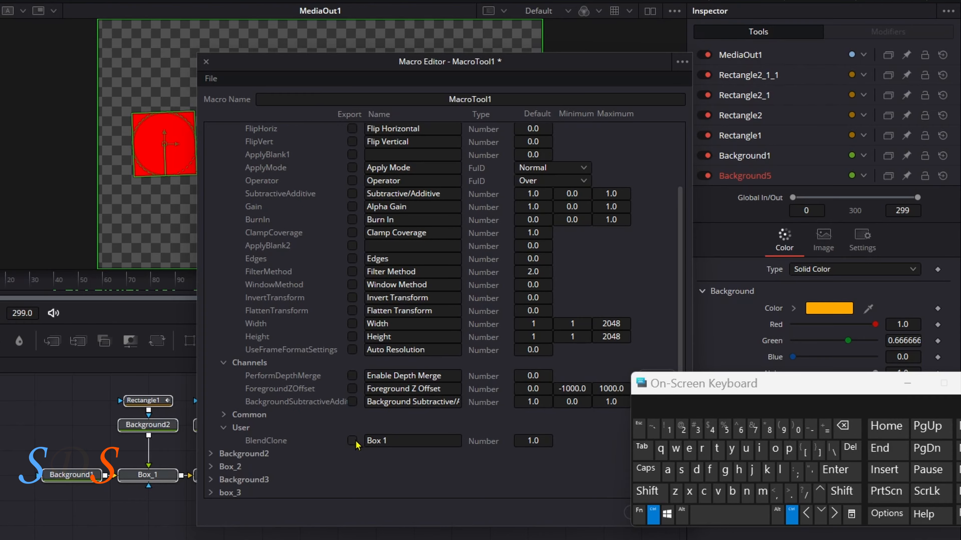
{"action": "scroll", "coordinate": [678, 342], "scroll_direction": "up", "scroll_amount": 3}
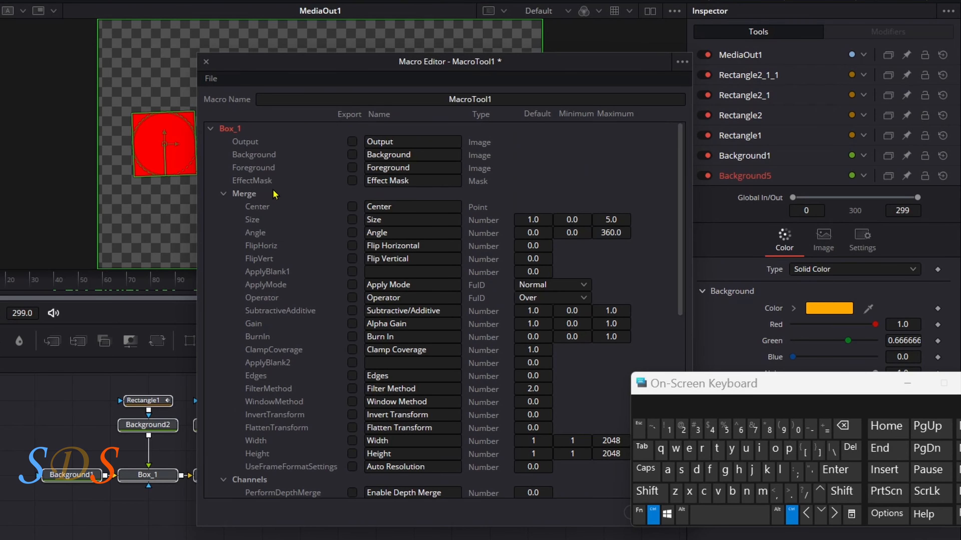
{"action": "left_click", "coordinate": [223, 193]}
{"action": "left_click", "coordinate": [210, 129]}
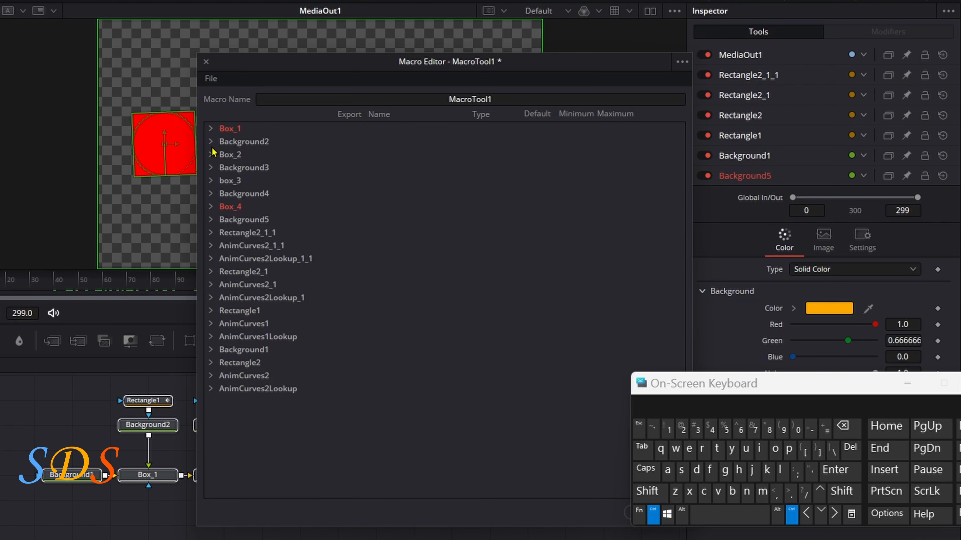
Export Background2's TopLeftRed, TopLeftGreen and TopLeftBlue color controls in the macro and collapse its list.
{"action": "left_click", "coordinate": [211, 141]}
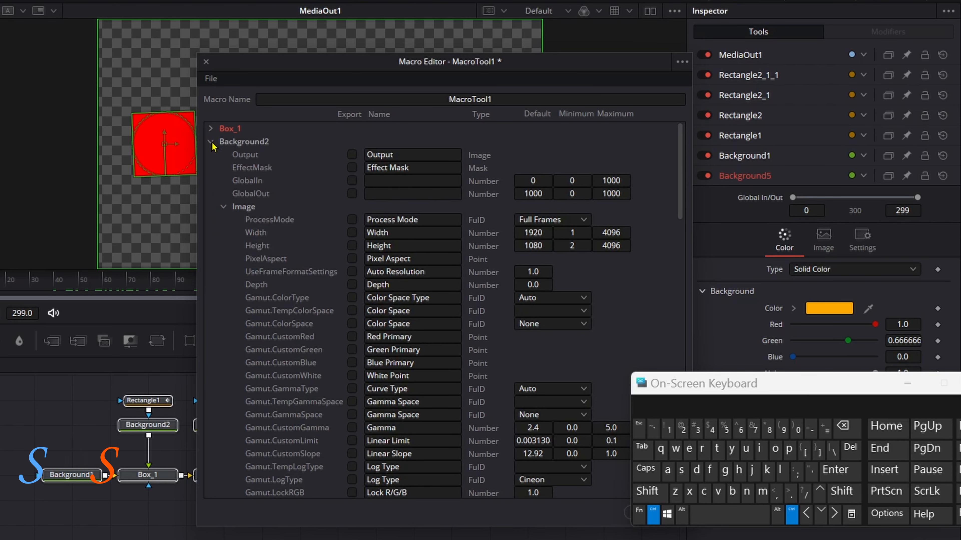
{"action": "left_click", "coordinate": [224, 207]}
{"action": "left_click", "coordinate": [351, 246]}
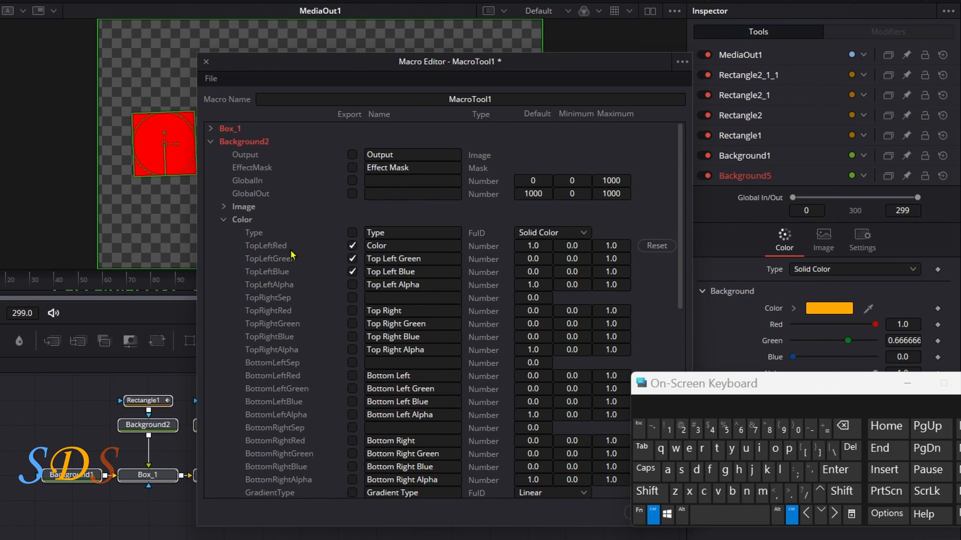
{"action": "left_click", "coordinate": [210, 142]}
Export the Box 2 BlendClone user control of the Box_2 node in the macro and collapse its list.
{"action": "left_click", "coordinate": [210, 154]}
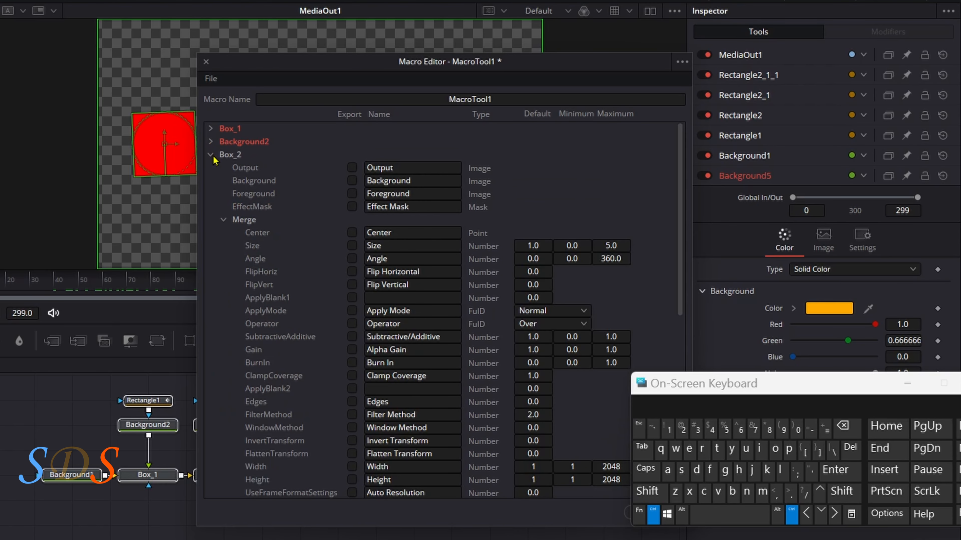
{"action": "scroll", "coordinate": [377, 413], "scroll_direction": "down", "scroll_amount": 5}
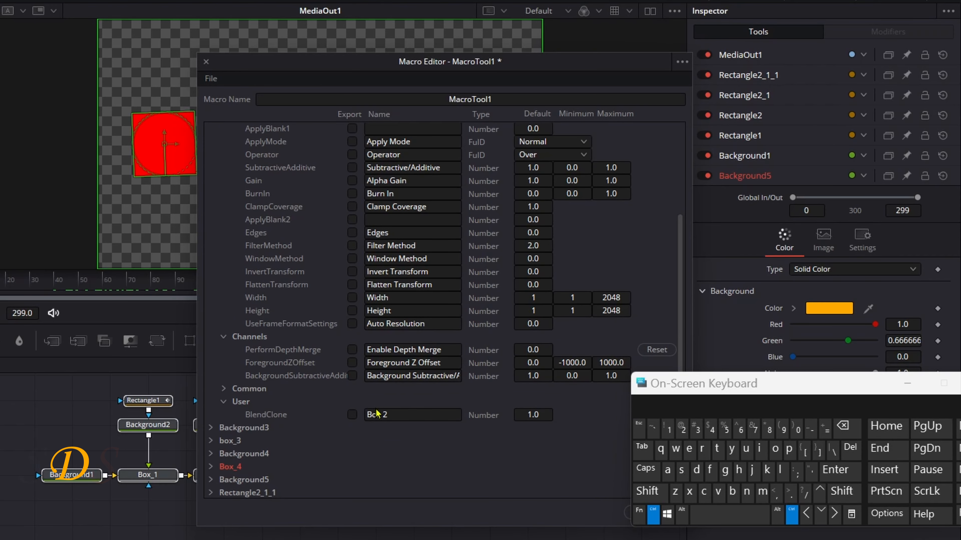
{"action": "scroll", "coordinate": [679, 282], "scroll_direction": "up", "scroll_amount": 5}
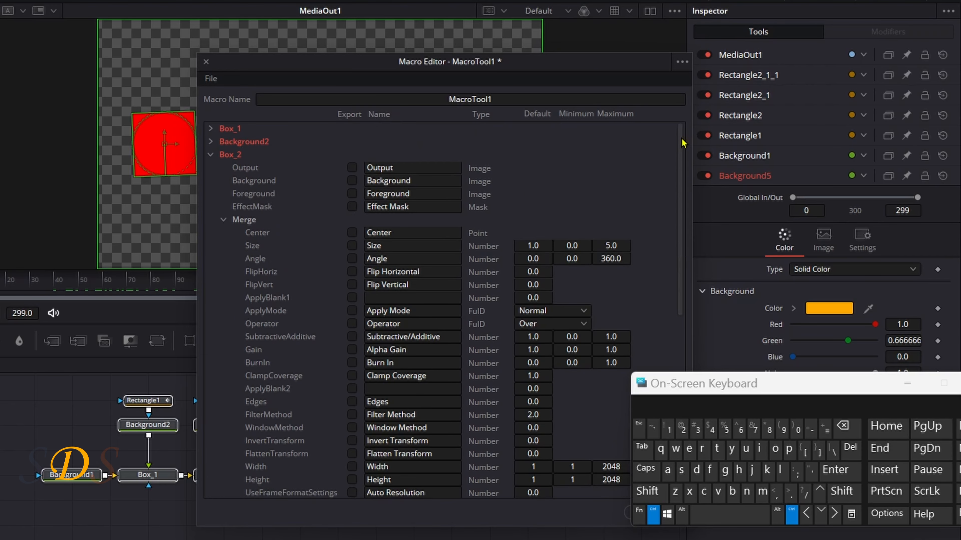
{"action": "left_click", "coordinate": [218, 155]}
Export Background3's TopLeftRed, TopLeftGreen and TopLeftBlue color controls in the macro and collapse its list.
{"action": "left_click", "coordinate": [218, 168]}
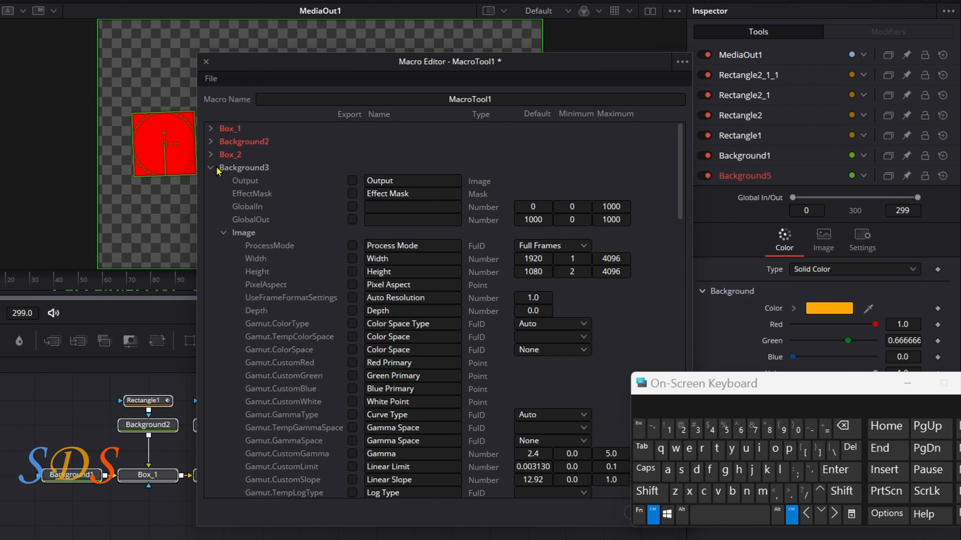
{"action": "left_click", "coordinate": [249, 229]}
{"action": "left_click", "coordinate": [352, 284]}
{"action": "left_click", "coordinate": [352, 298]}
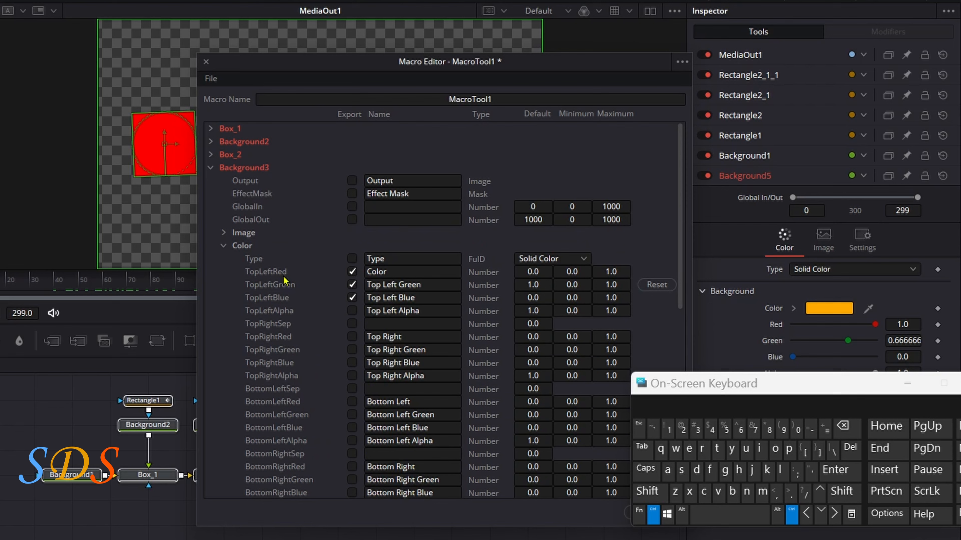
{"action": "left_click", "coordinate": [211, 168]}
Export the Box 3 BlendClone user control of the box_3 node in the macro and collapse its list.
{"action": "left_click", "coordinate": [210, 181]}
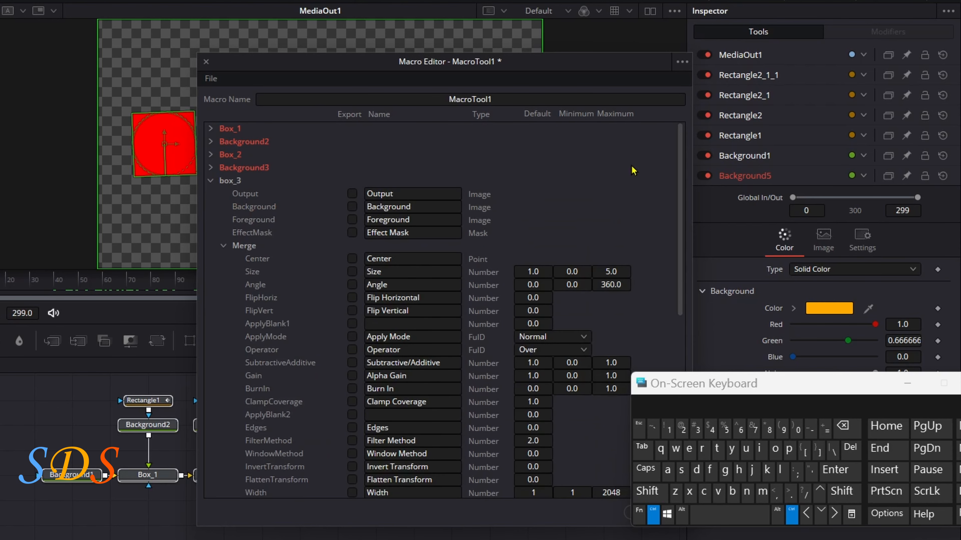
{"action": "scroll", "coordinate": [633, 170], "scroll_direction": "down", "scroll_amount": 5}
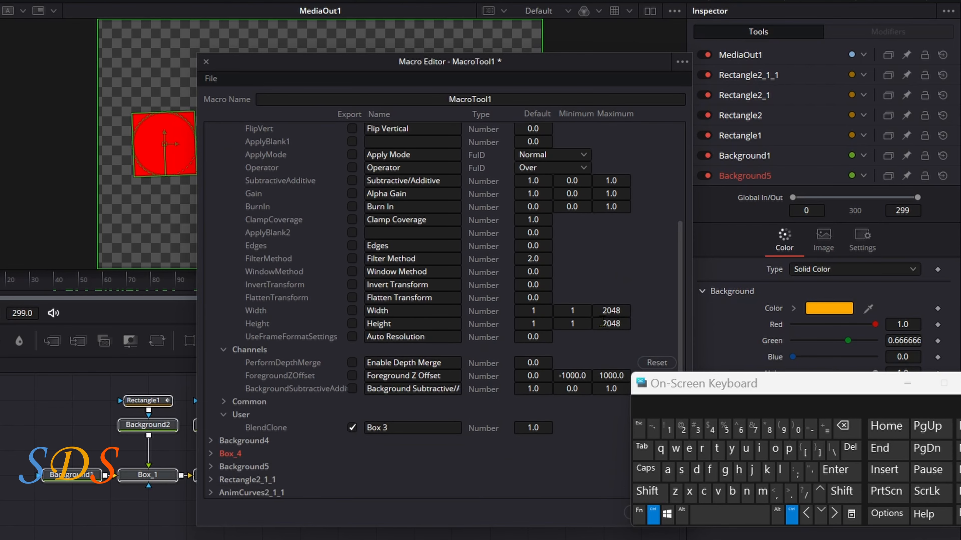
{"action": "scroll", "coordinate": [601, 323], "scroll_direction": "up", "scroll_amount": 5}
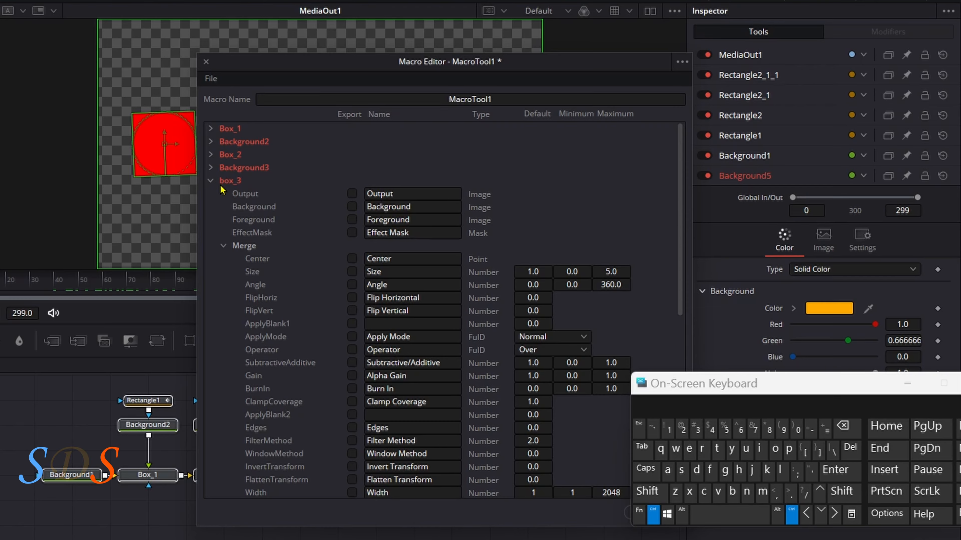
{"action": "left_click", "coordinate": [210, 181]}
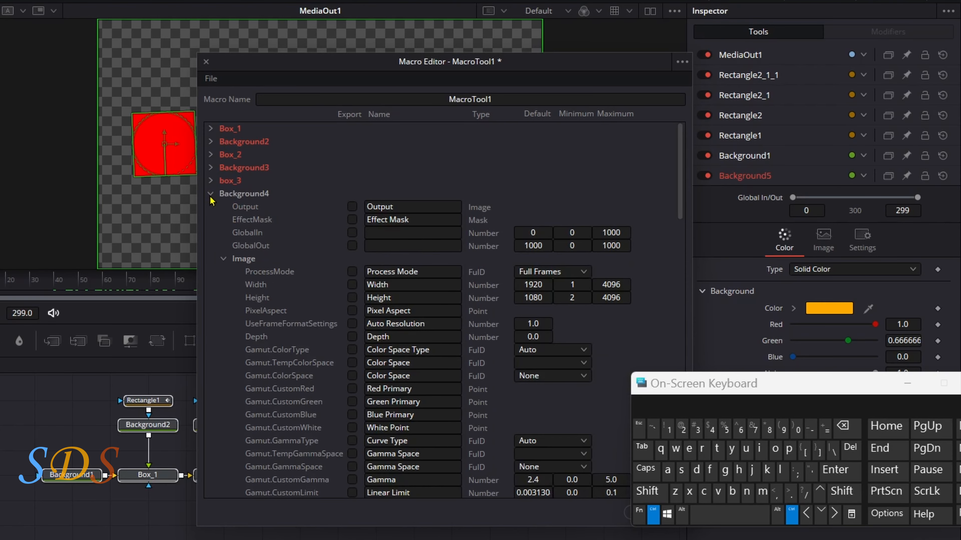
Export Background4's TopLeftRed and TopLeftBlue color controls in the macro and collapse its list.
{"action": "left_click", "coordinate": [234, 259]}
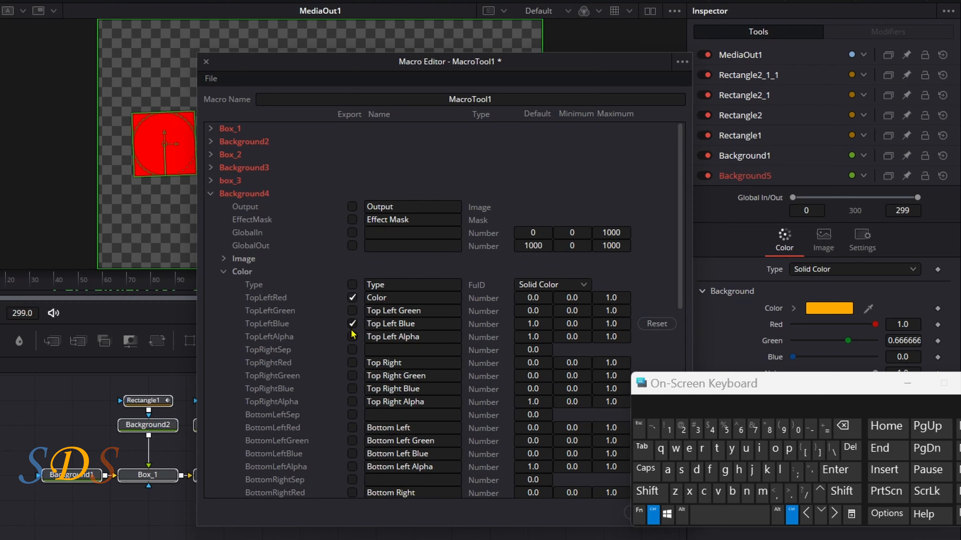
{"action": "left_click", "coordinate": [210, 194]}
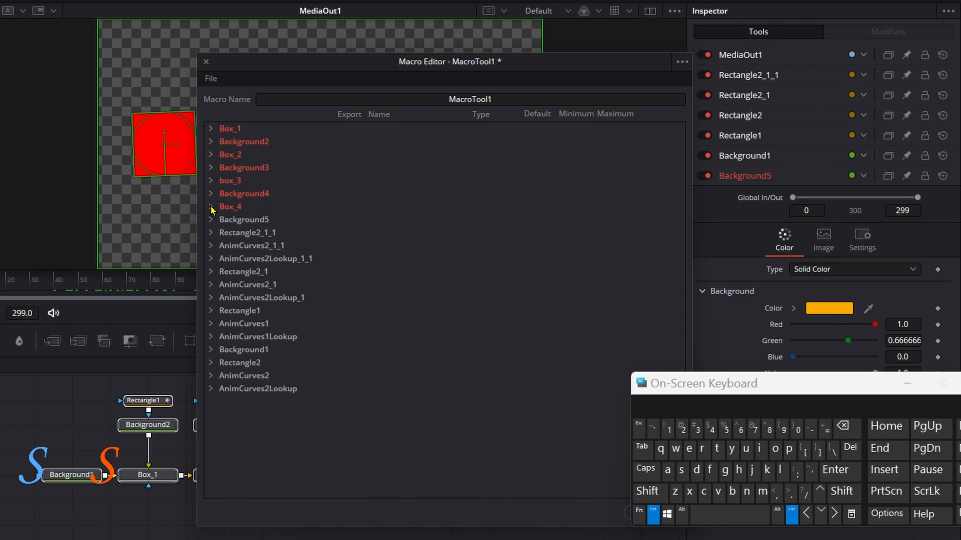
Export the Box 4 BlendClone user control of the Box_4 node in the macro and collapse its list.
{"action": "left_click", "coordinate": [211, 206]}
{"action": "left_click_drag", "start_coordinate": [682, 182], "coordinate": [683, 306]}
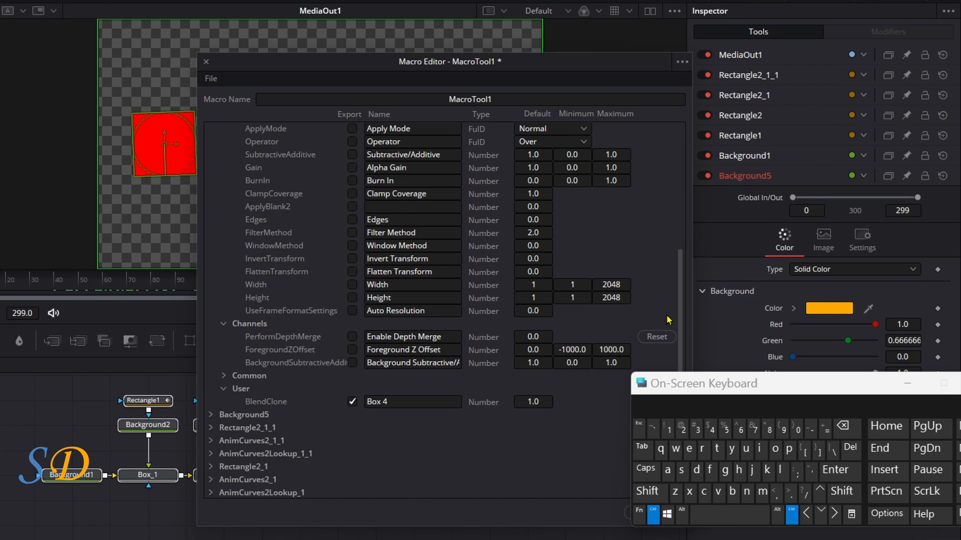
{"action": "scroll", "coordinate": [592, 158], "scroll_direction": "up", "scroll_amount": 6}
{"action": "left_click", "coordinate": [210, 206]}
Export Background5's TopLeftRed, TopLeftGreen and TopLeftBlue color controls in the macro and collapse its list.
{"action": "left_click", "coordinate": [210, 220]}
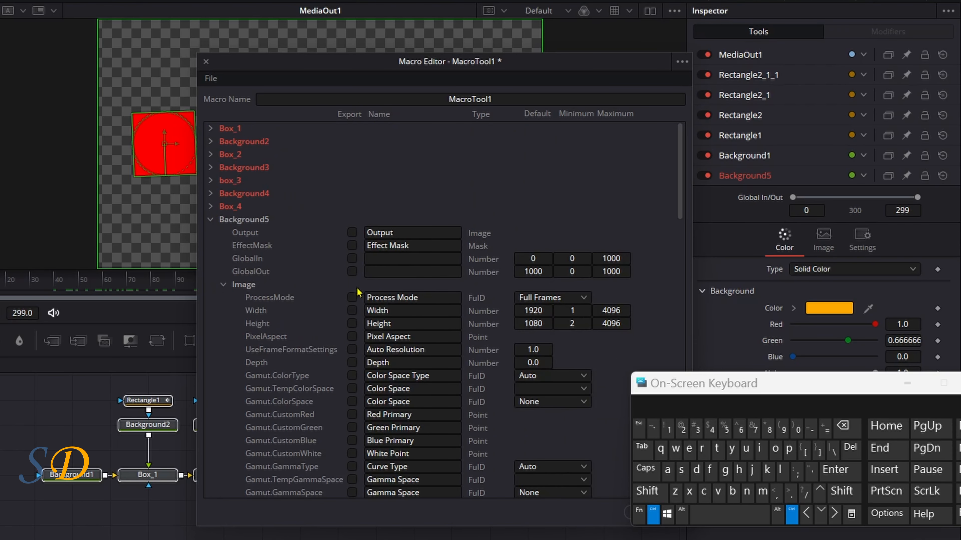
{"action": "left_click", "coordinate": [223, 285]}
{"action": "left_click", "coordinate": [352, 323]}
{"action": "left_click", "coordinate": [352, 337]}
{"action": "left_click", "coordinate": [351, 350]}
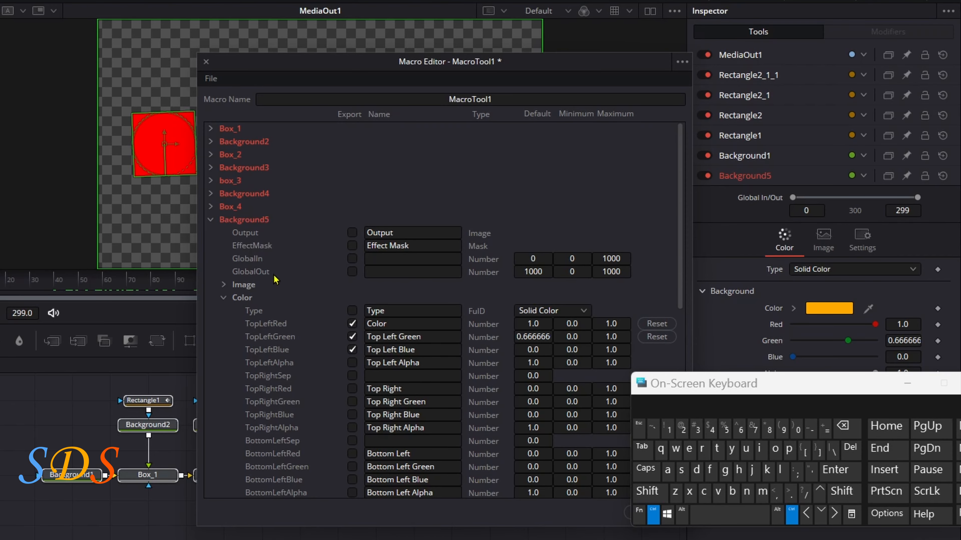
{"action": "left_click", "coordinate": [210, 219]}
Start saving the macro as a group and browse to Fusion's Templates, Edit, Titles folder.
{"action": "left_click", "coordinate": [210, 78]}
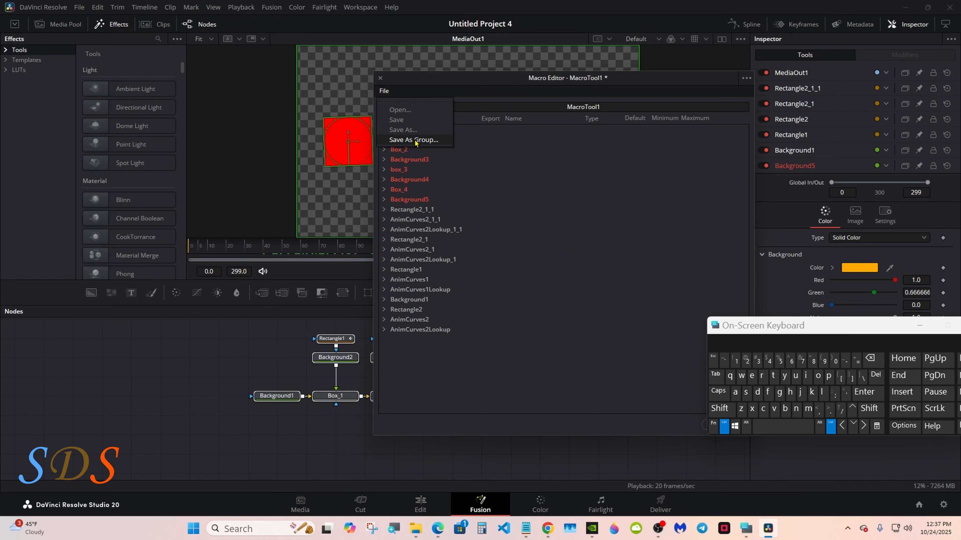
{"action": "left_click", "coordinate": [250, 143]}
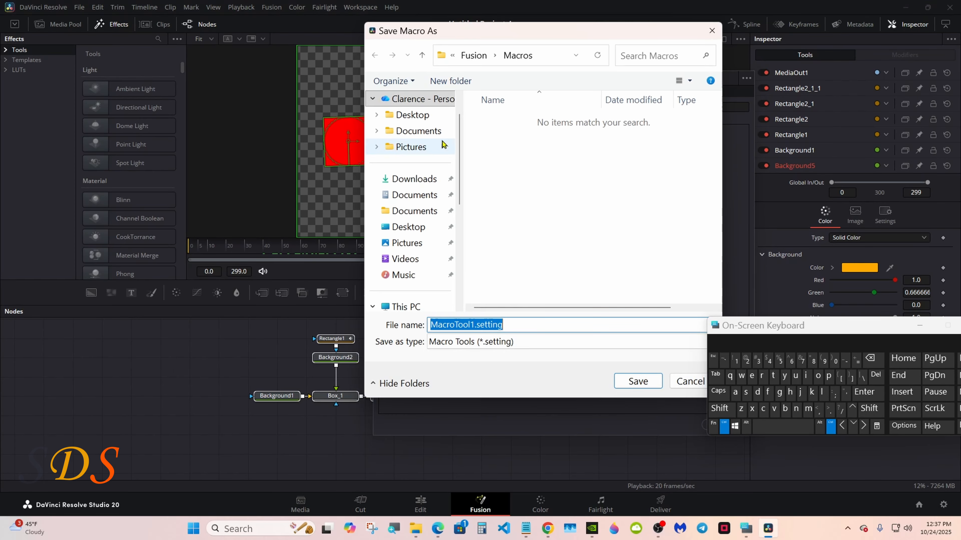
{"action": "left_click", "coordinate": [473, 55]}
{"action": "scroll", "coordinate": [553, 299], "scroll_direction": "down", "scroll_amount": 3}
{"action": "double_click", "coordinate": [554, 307]}
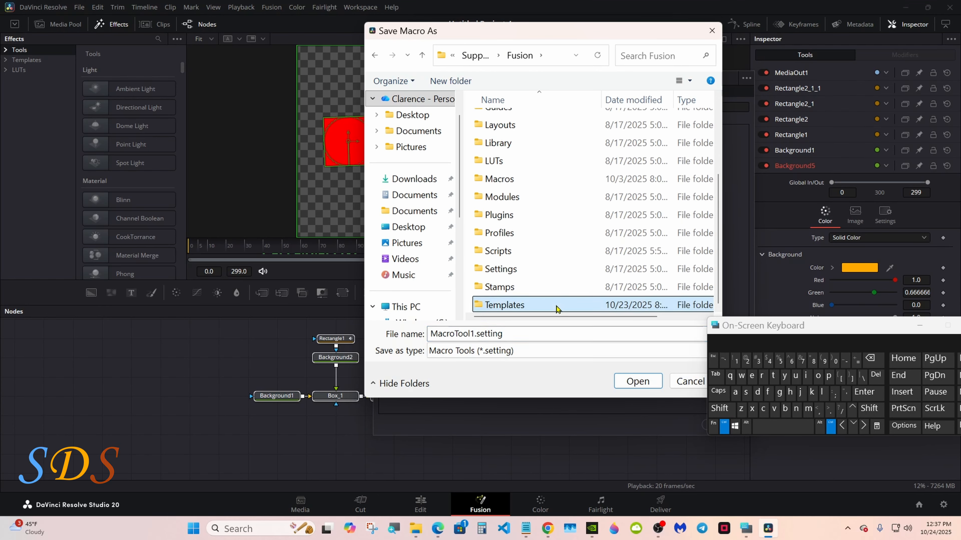
{"action": "double_click", "coordinate": [530, 121]}
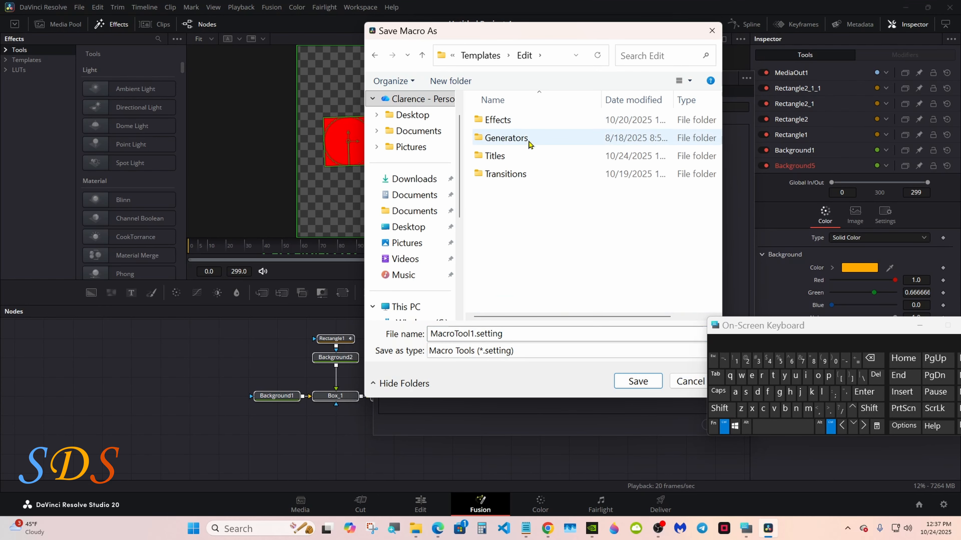
{"action": "double_click", "coordinate": [529, 154]}
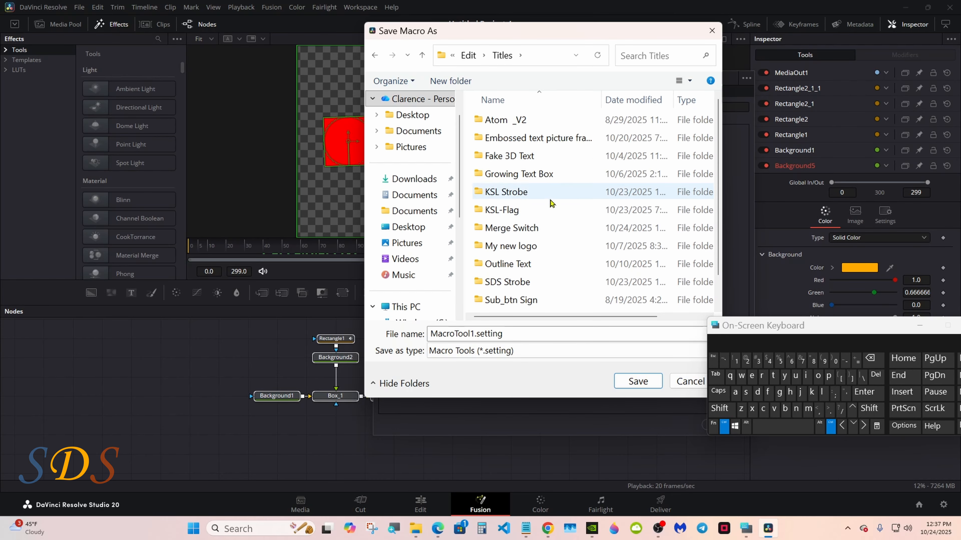
Save the macro as Merge Switch 2 in the Merge Switch folder and put the on-screen keyboard away.
{"action": "double_click", "coordinate": [537, 228]}
{"action": "left_click", "coordinate": [545, 120]}
{"action": "double_click", "coordinate": [524, 334]}
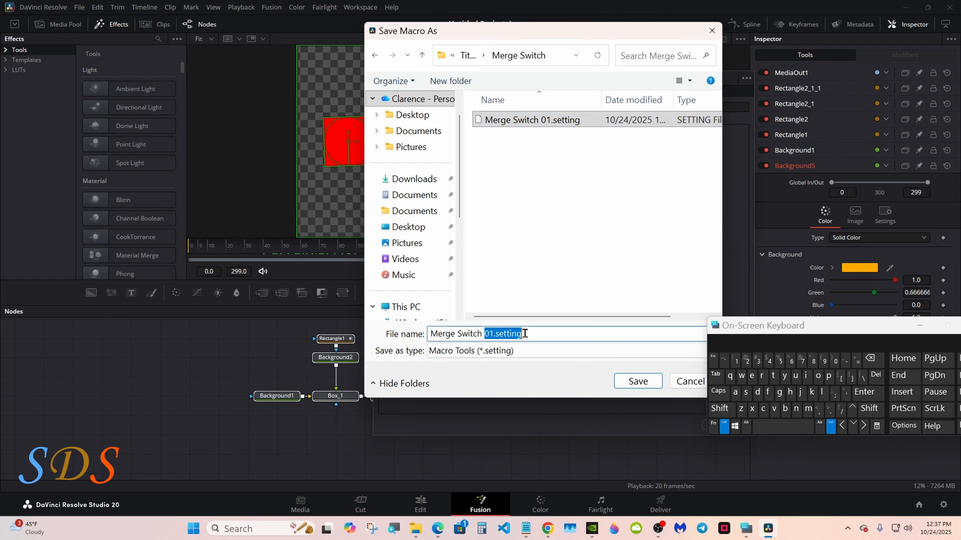
{"action": "left_click", "coordinate": [747, 361]}
{"action": "left_click", "coordinate": [644, 381]}
{"action": "left_click", "coordinate": [924, 325]}
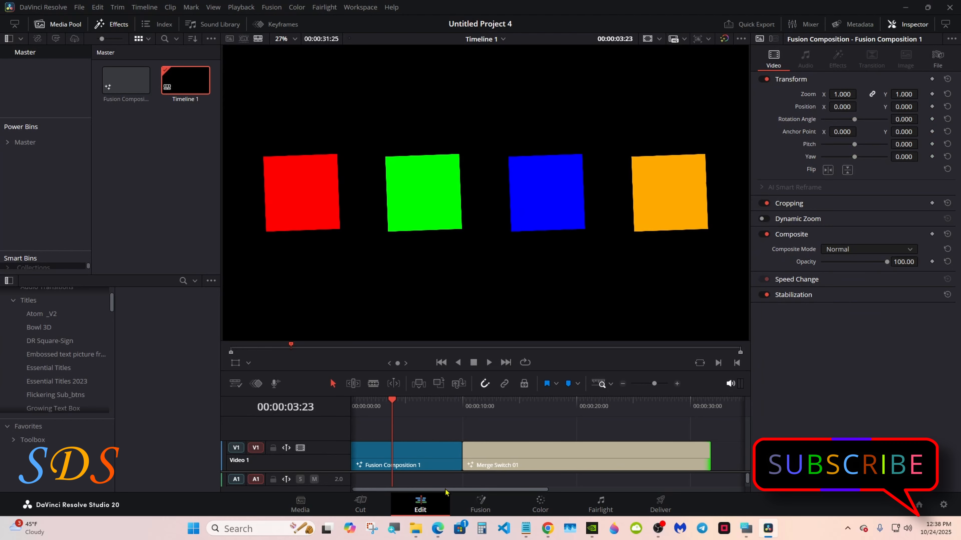
Trim the end of the Merge Switch 01 clip on the timeline back to about 00:00:15:12.
{"action": "scroll", "coordinate": [434, 475], "scroll_direction": "right", "scroll_amount": 3}
{"action": "left_click_drag", "start_coordinate": [640, 456], "coordinate": [476, 456]}
{"action": "left_click_drag", "start_coordinate": [476, 456], "coordinate": [445, 456]}
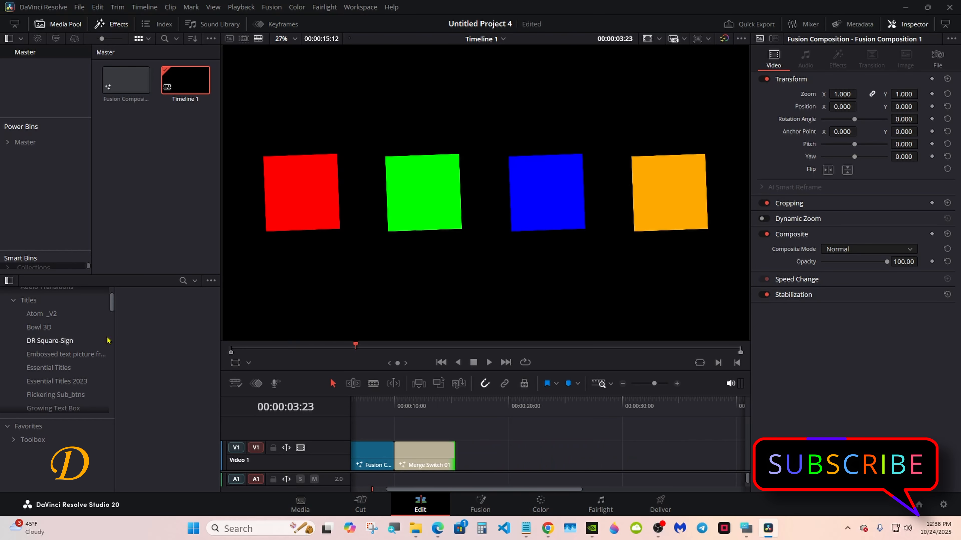
Add the Merge Switch 2 title to Video 1 after Merge Switch 01, move the playhead to 00:00:20:04 and select the new clip.
{"action": "left_click_drag", "start_coordinate": [113, 306], "coordinate": [491, 459]}
{"action": "left_click", "coordinate": [47, 345]}
{"action": "left_click", "coordinate": [511, 413]}
{"action": "left_click", "coordinate": [513, 451]}
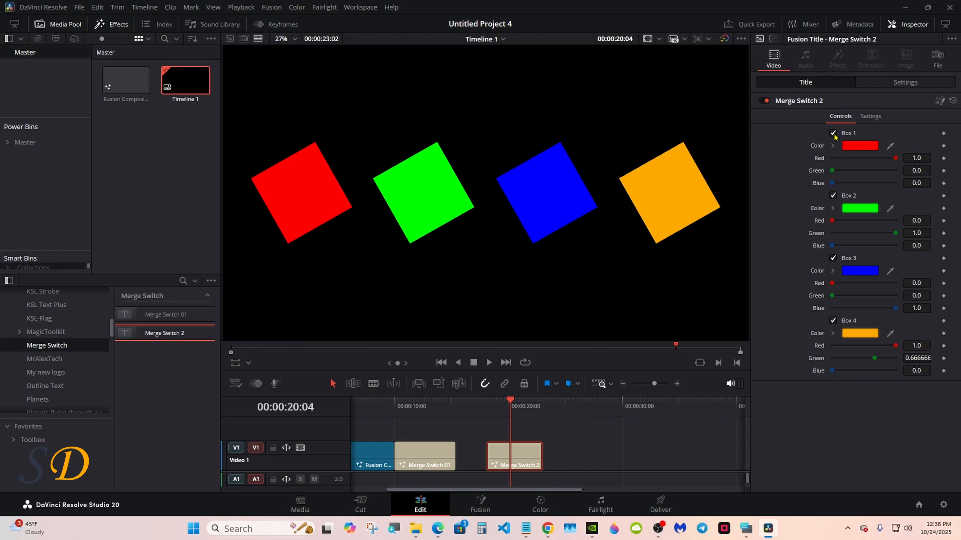
Test the Merge Switch 2 title's Box 3 checkbox by switching it off and on again.
{"action": "left_click", "coordinate": [832, 258]}
{"action": "left_click", "coordinate": [832, 258]}
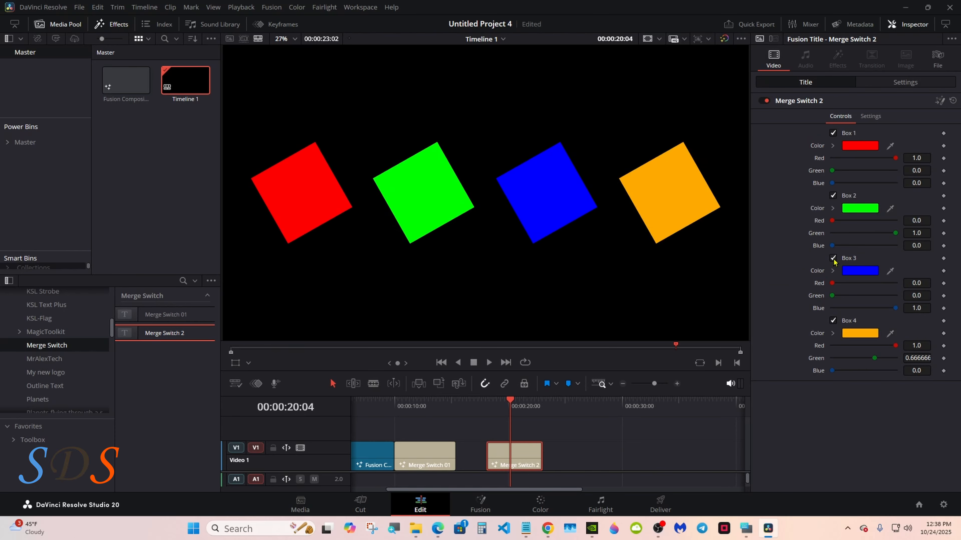